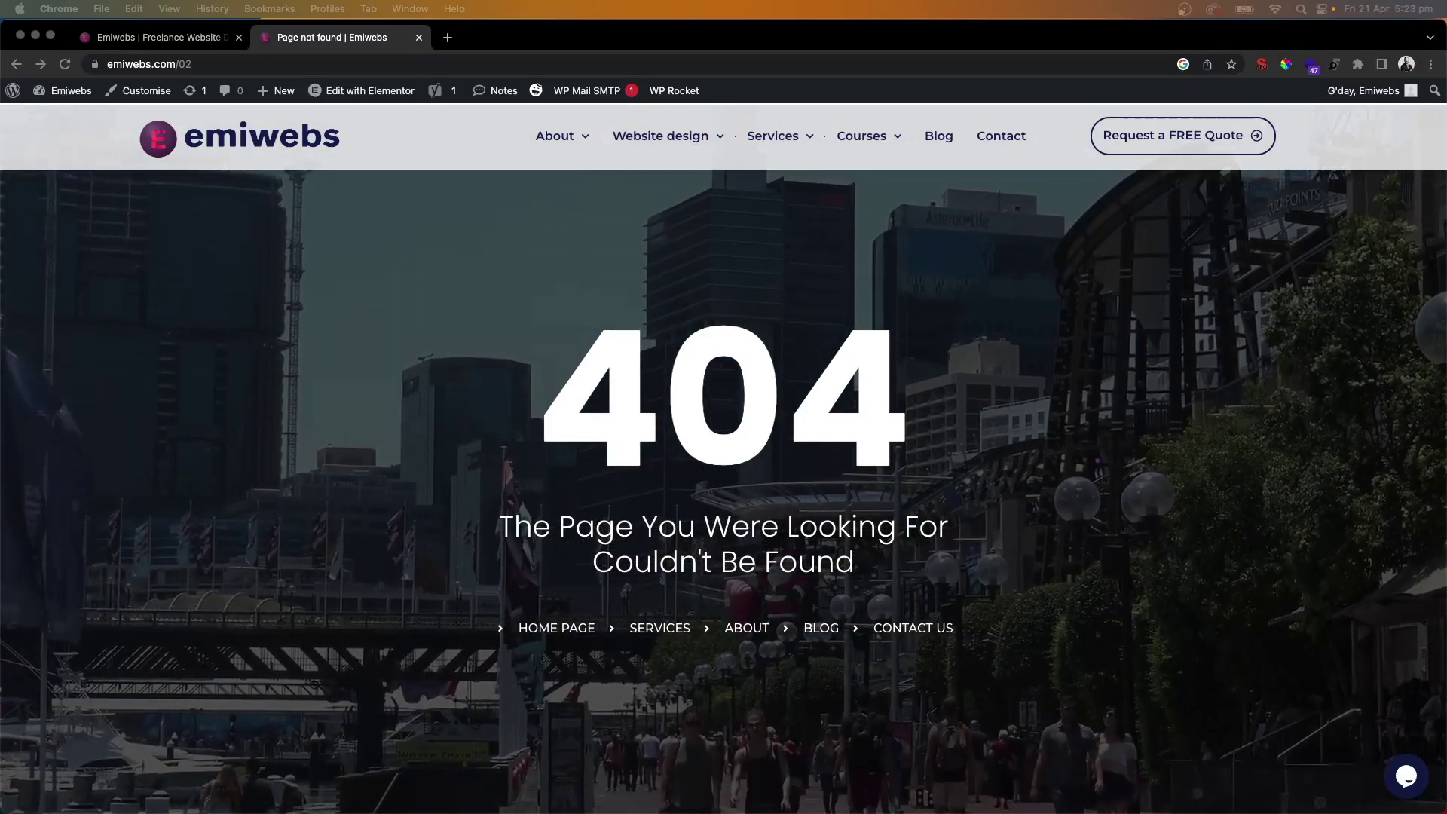
{"action": "scroll", "coordinate": [475, 447], "scroll_direction": "down", "scroll_amount": 3}
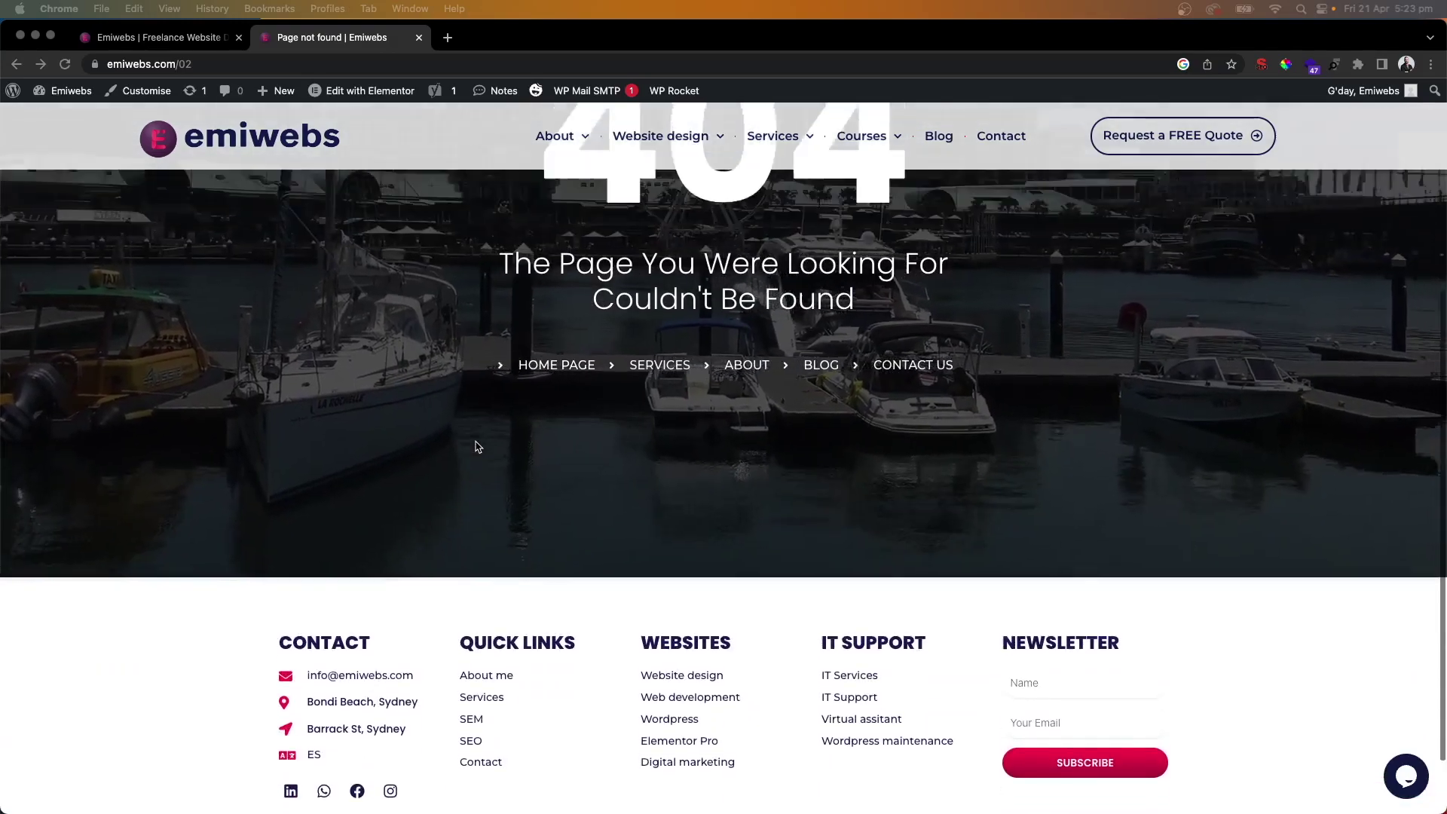
{"action": "scroll", "coordinate": [476, 447], "scroll_direction": "up", "scroll_amount": 2}
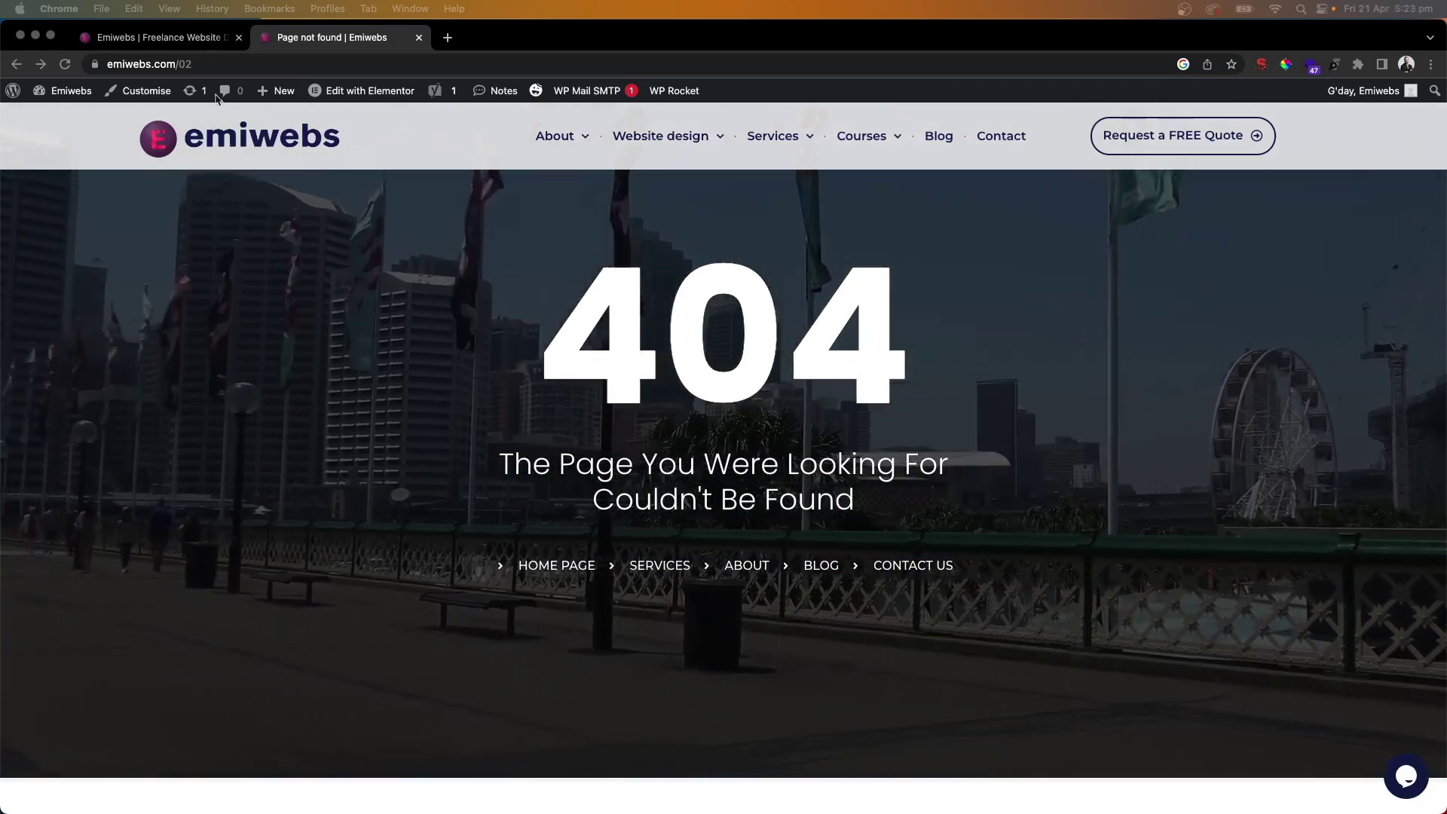
From the site's 404 page go to the WordPress dashboard and list the Theme Builder templates, including Error 404
{"action": "left_click", "coordinate": [214, 64]}
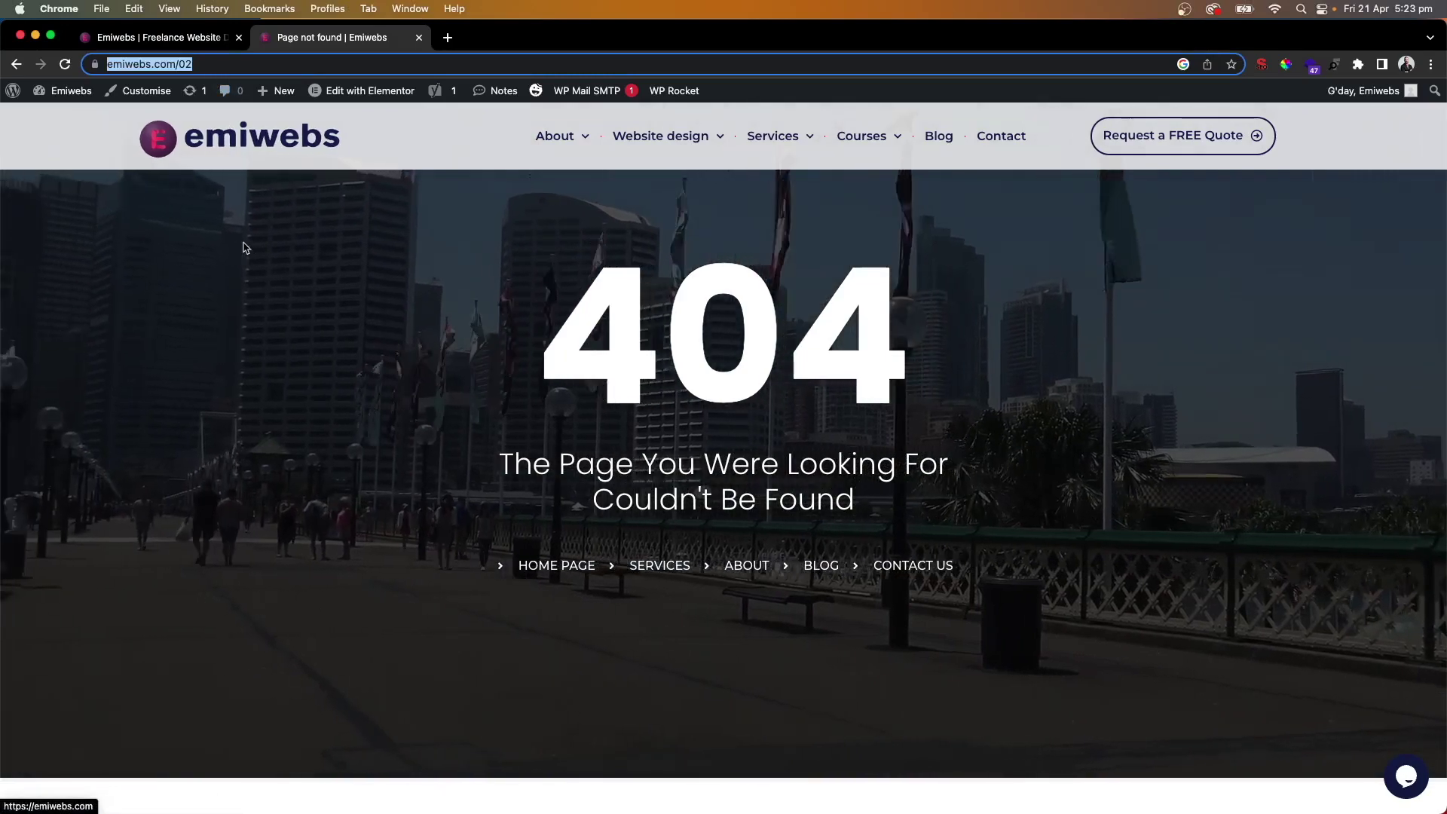
{"action": "left_click", "coordinate": [193, 339]}
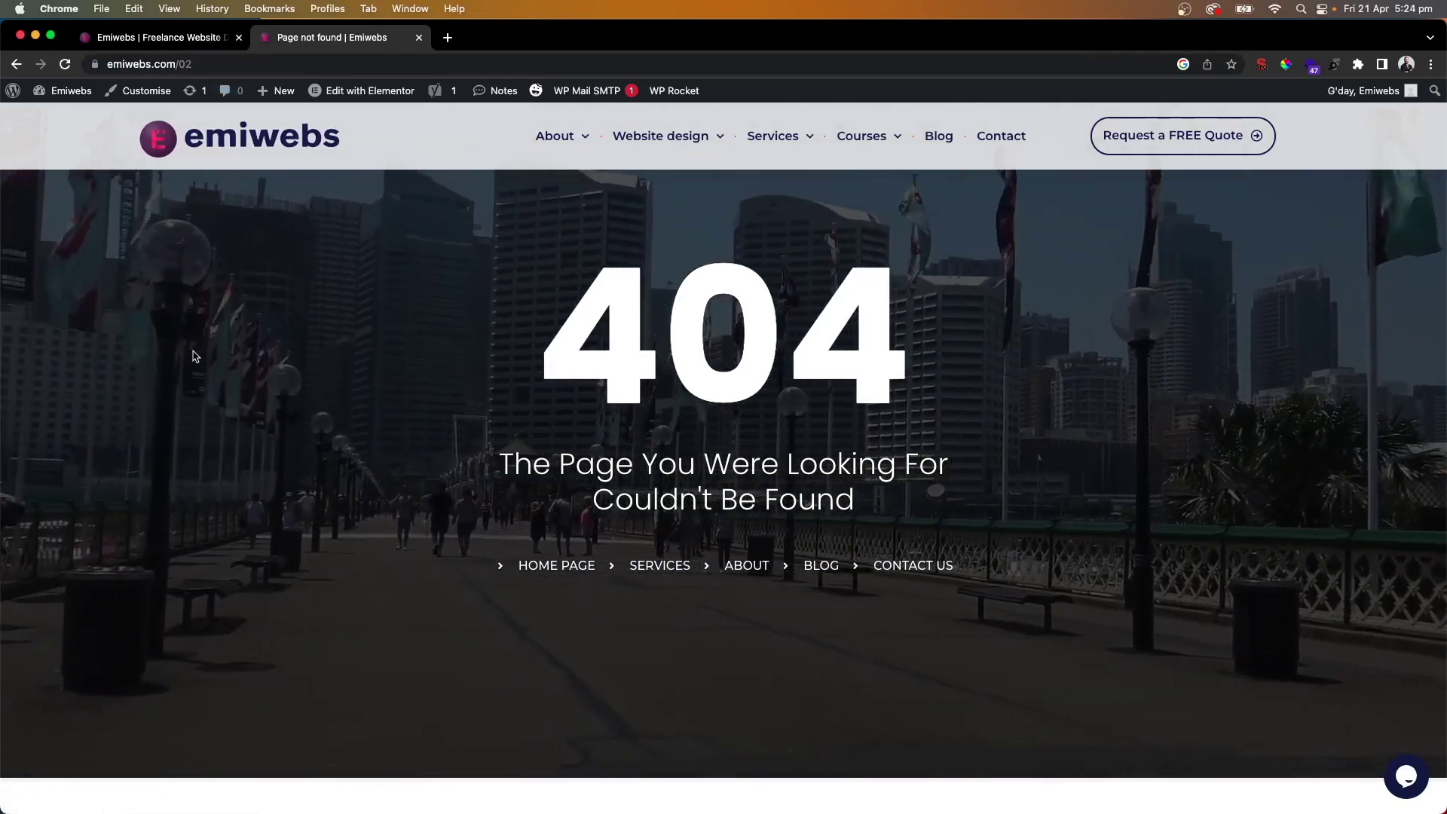
{"action": "scroll", "coordinate": [226, 362], "scroll_direction": "up", "scroll_amount": 1}
{"action": "scroll", "coordinate": [273, 374], "scroll_direction": "up", "scroll_amount": 1}
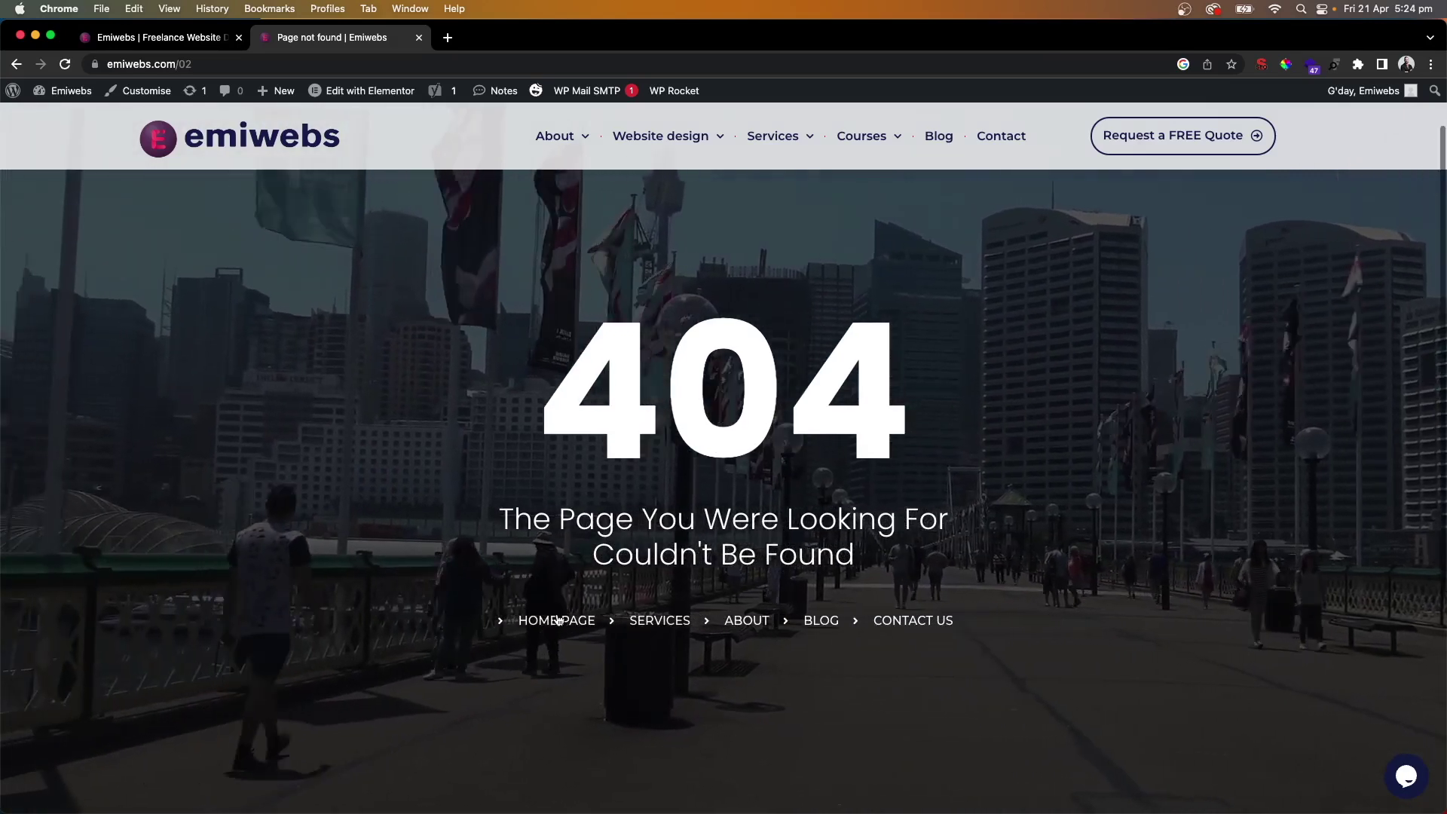
{"action": "scroll", "coordinate": [578, 566], "scroll_direction": "up", "scroll_amount": 1}
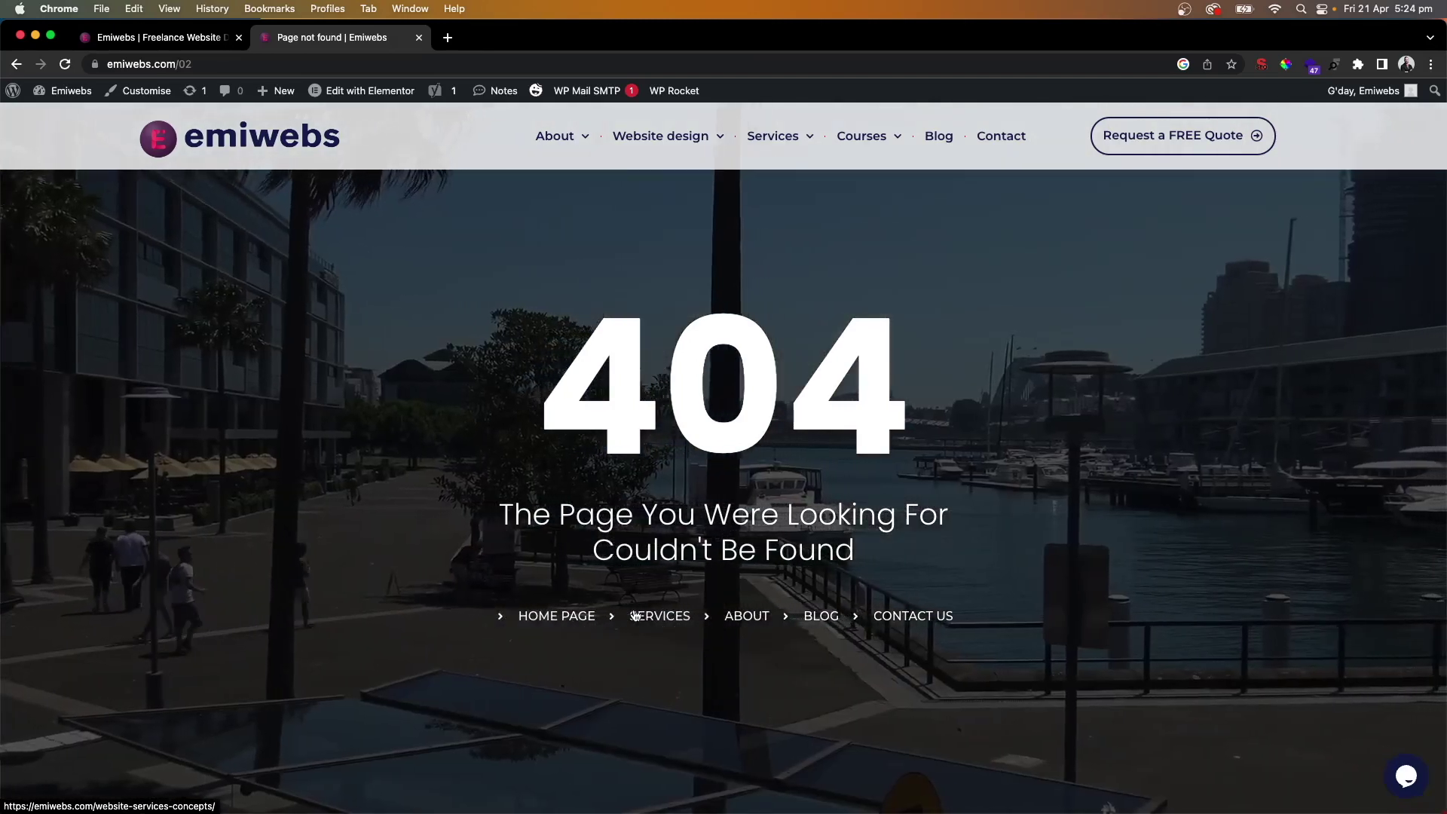
{"action": "scroll", "coordinate": [571, 548], "scroll_direction": "down", "scroll_amount": 3}
{"action": "scroll", "coordinate": [571, 548], "scroll_direction": "up", "scroll_amount": 3}
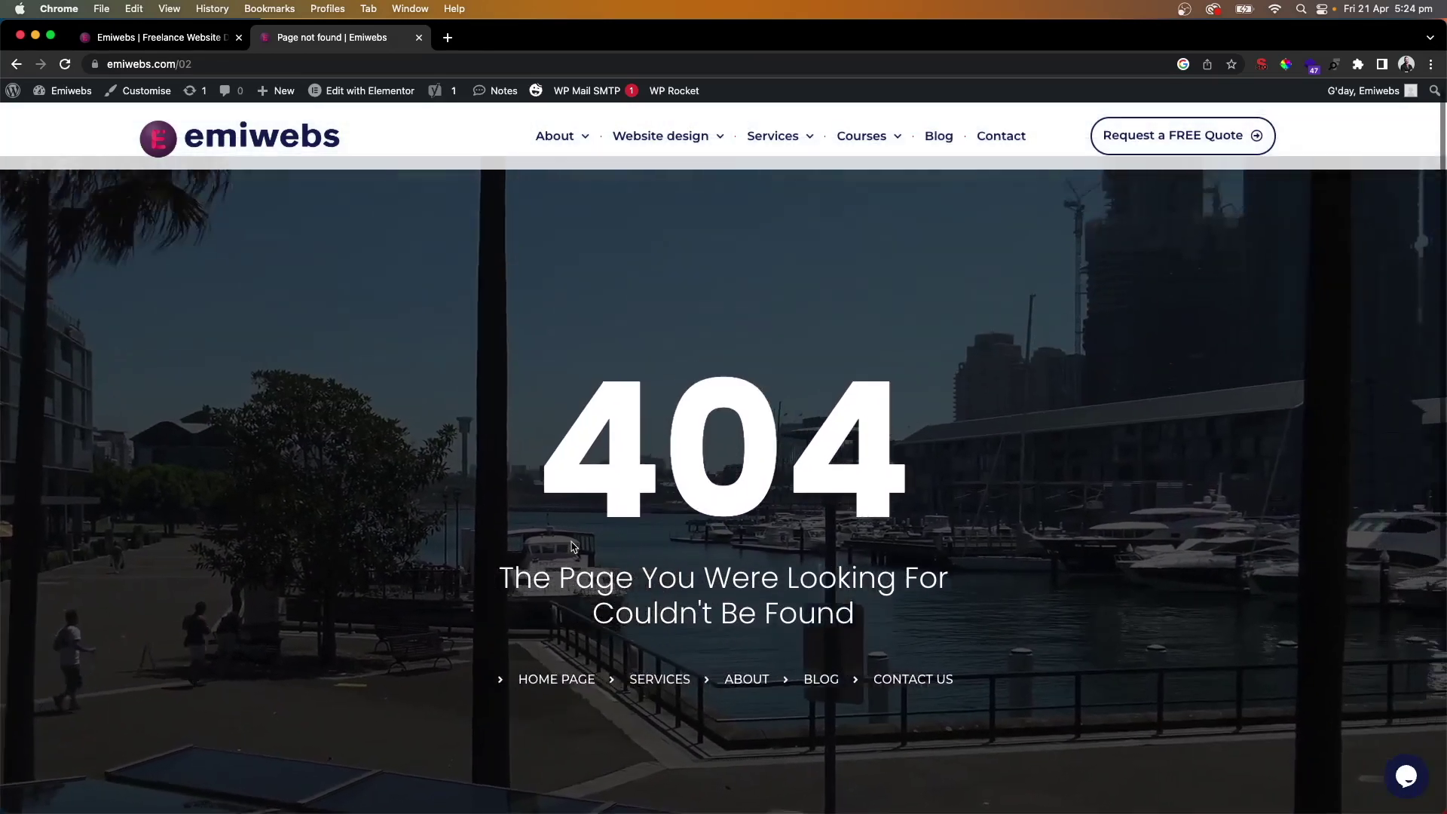
{"action": "left_click", "coordinate": [148, 40]}
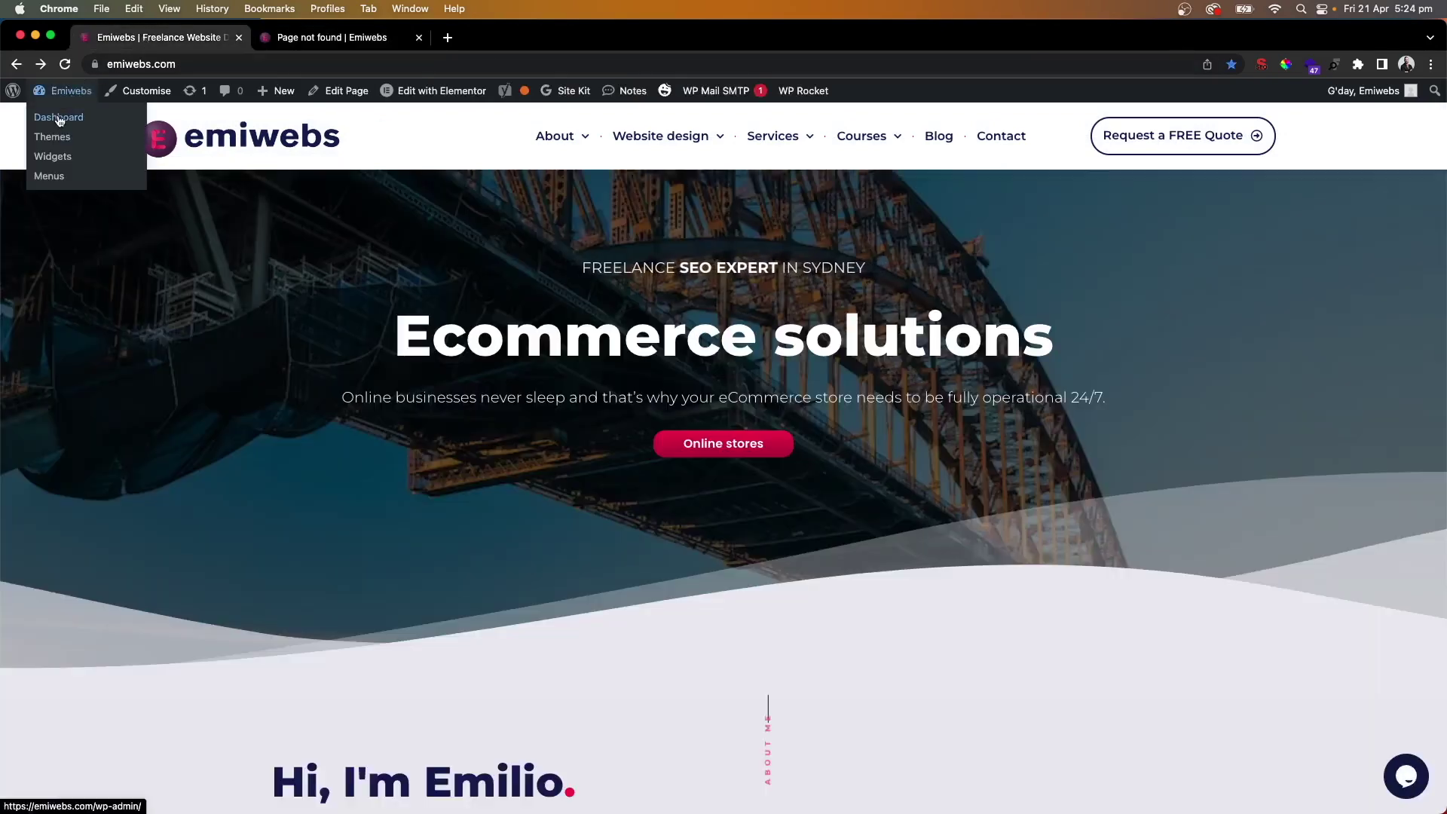
{"action": "left_click", "coordinate": [59, 121]}
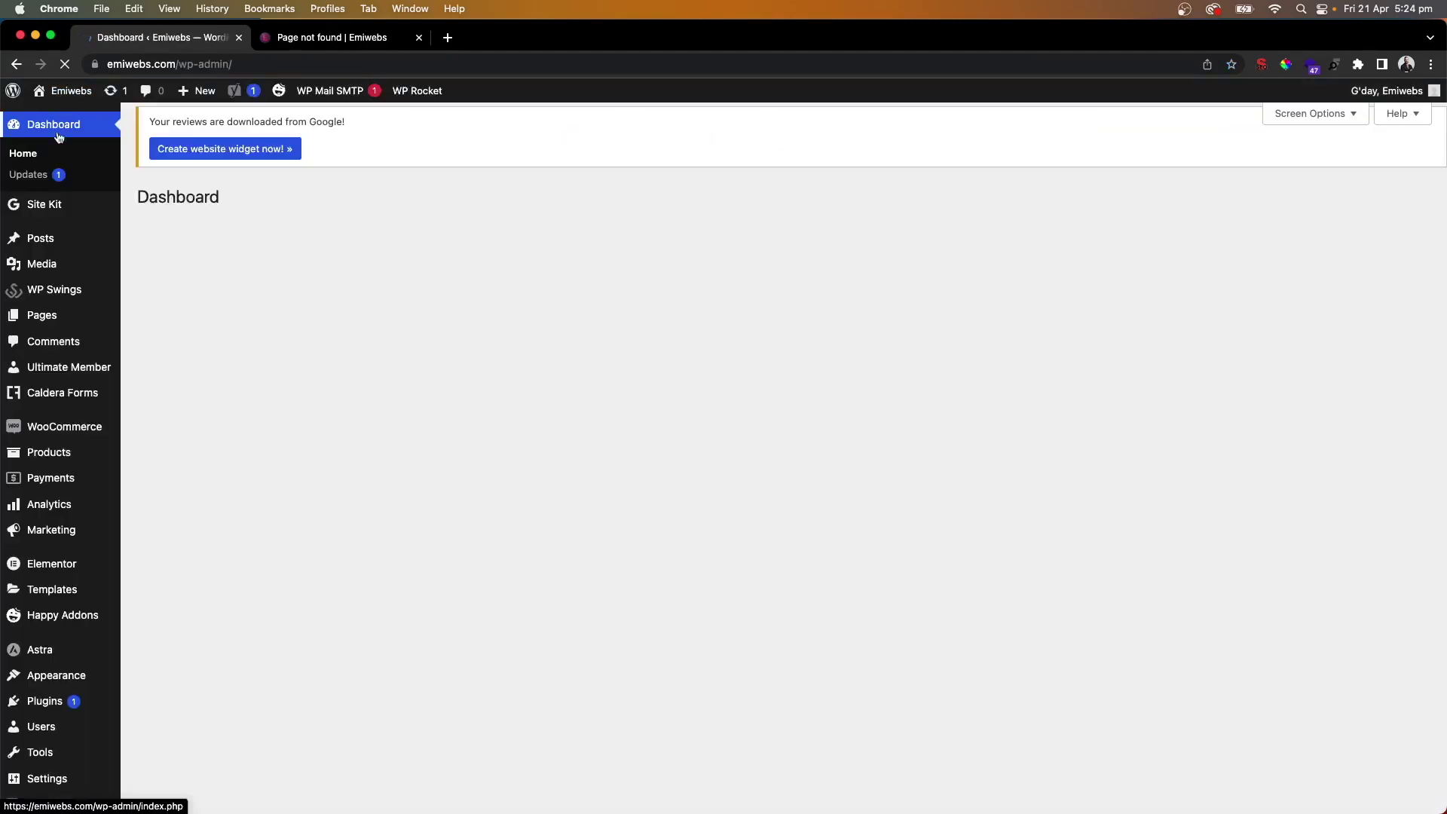
{"action": "scroll", "coordinate": [47, 277], "scroll_direction": "down", "scroll_amount": 2}
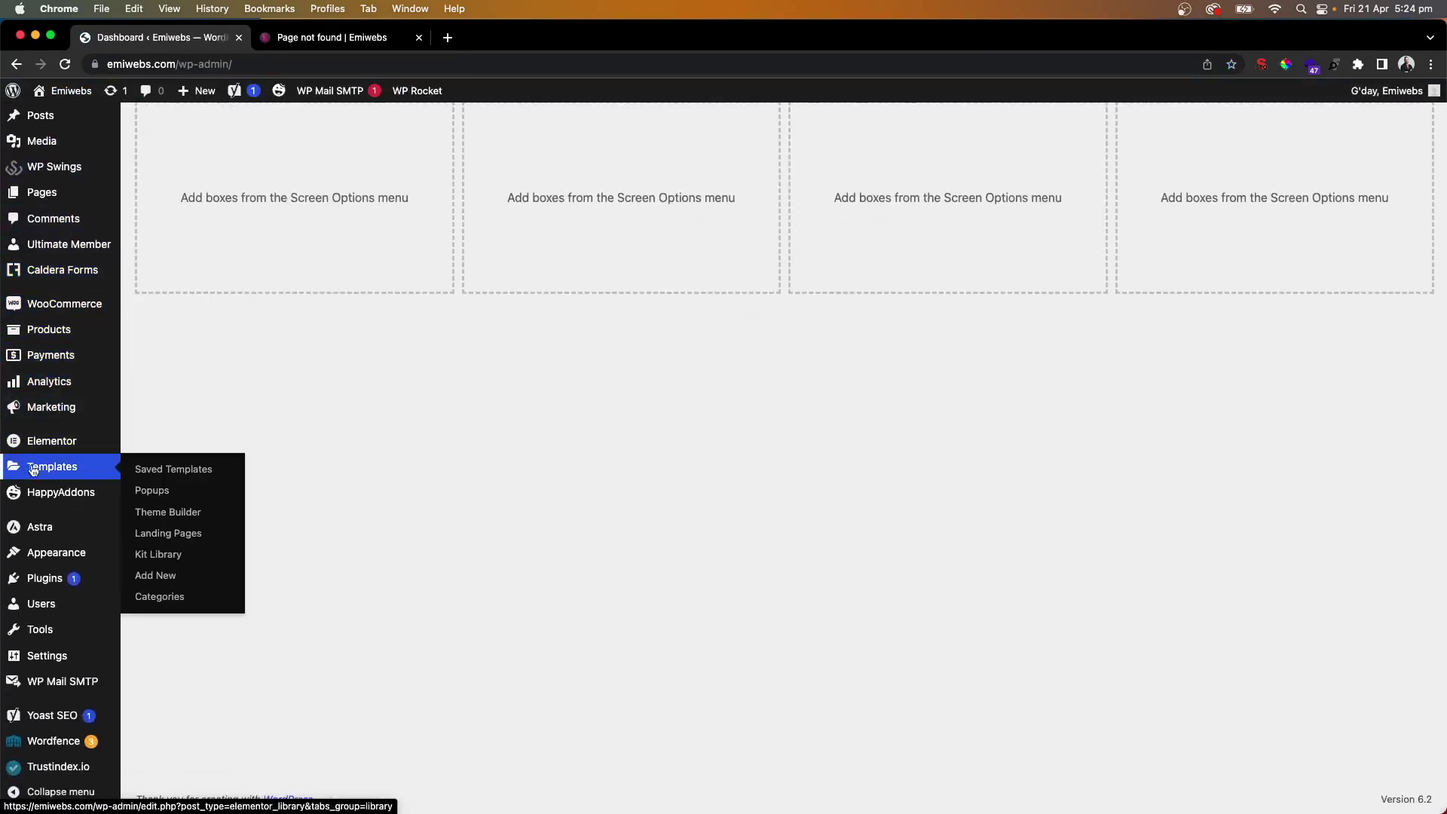
{"action": "scroll", "coordinate": [40, 469], "scroll_direction": "up", "scroll_amount": 5}
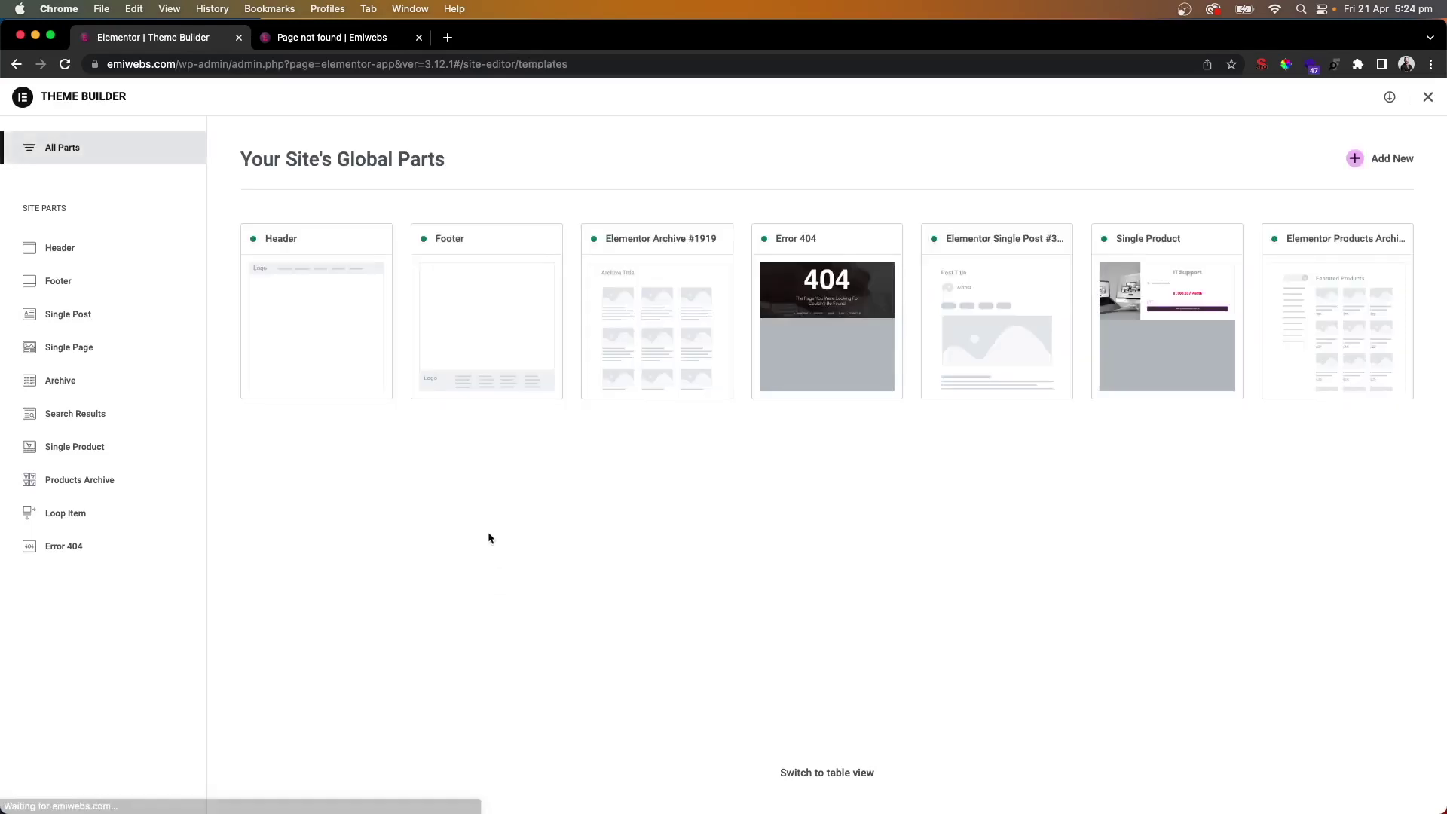
{"action": "left_click", "coordinate": [52, 554]}
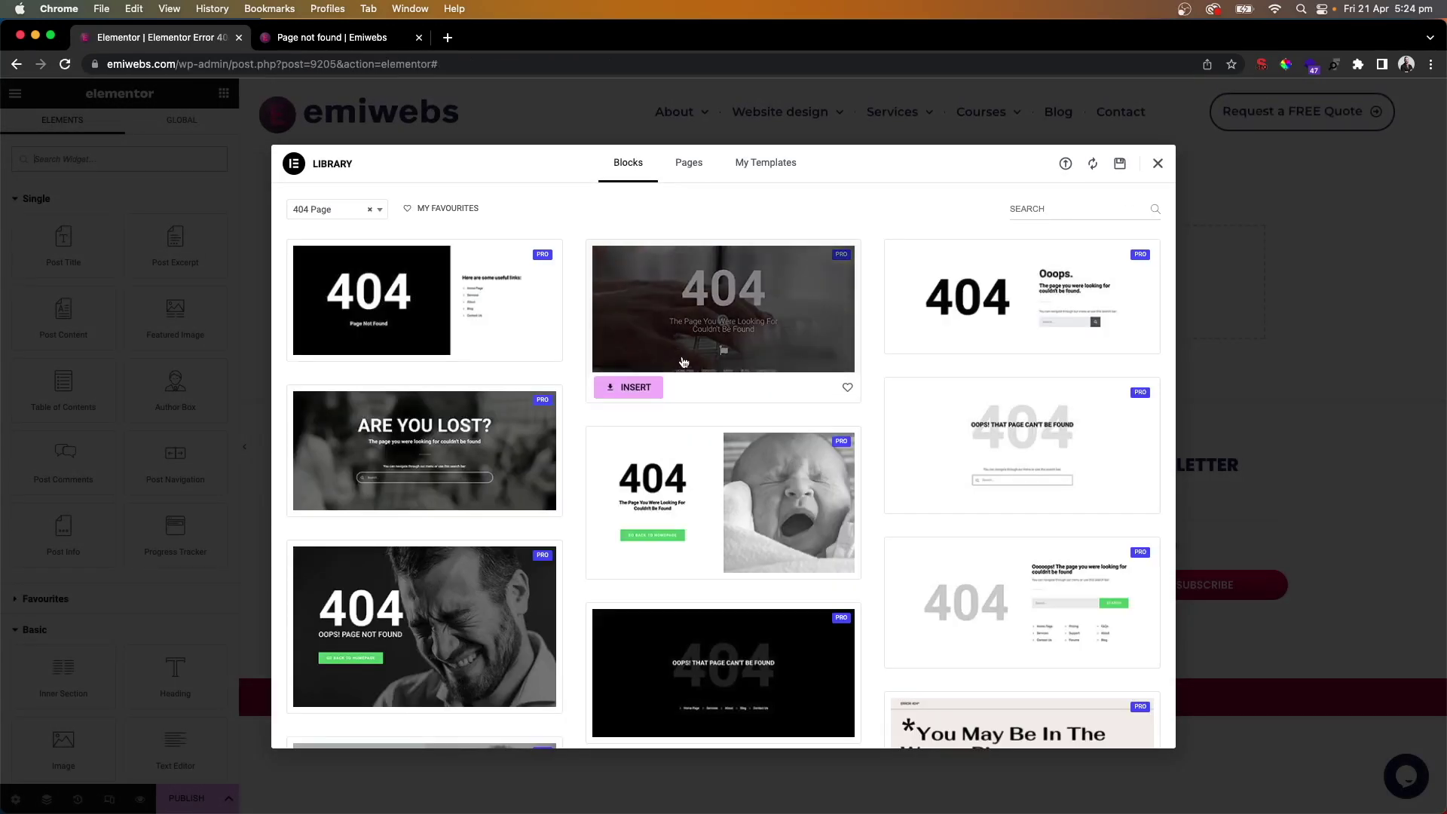
{"action": "scroll", "coordinate": [684, 362], "scroll_direction": "down", "scroll_amount": 2}
{"action": "scroll", "coordinate": [683, 363], "scroll_direction": "down", "scroll_amount": 2}
{"action": "scroll", "coordinate": [684, 363], "scroll_direction": "down", "scroll_amount": 4}
{"action": "scroll", "coordinate": [686, 365], "scroll_direction": "down", "scroll_amount": 3}
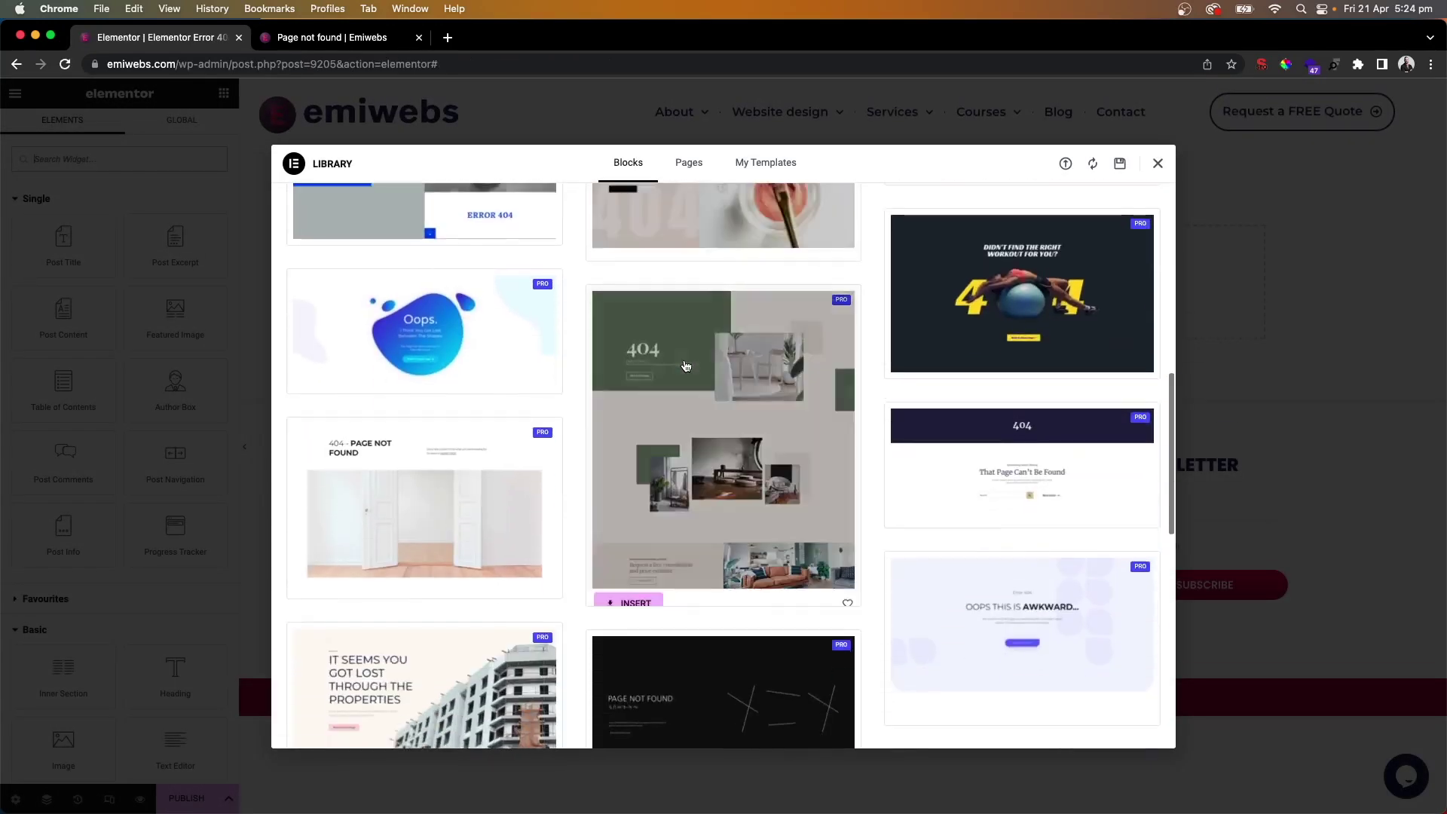
{"action": "scroll", "coordinate": [684, 365], "scroll_direction": "up", "scroll_amount": 1}
{"action": "scroll", "coordinate": [680, 444], "scroll_direction": "up", "scroll_amount": 3}
{"action": "scroll", "coordinate": [680, 444], "scroll_direction": "up", "scroll_amount": 4}
{"action": "scroll", "coordinate": [680, 444], "scroll_direction": "up", "scroll_amount": 3}
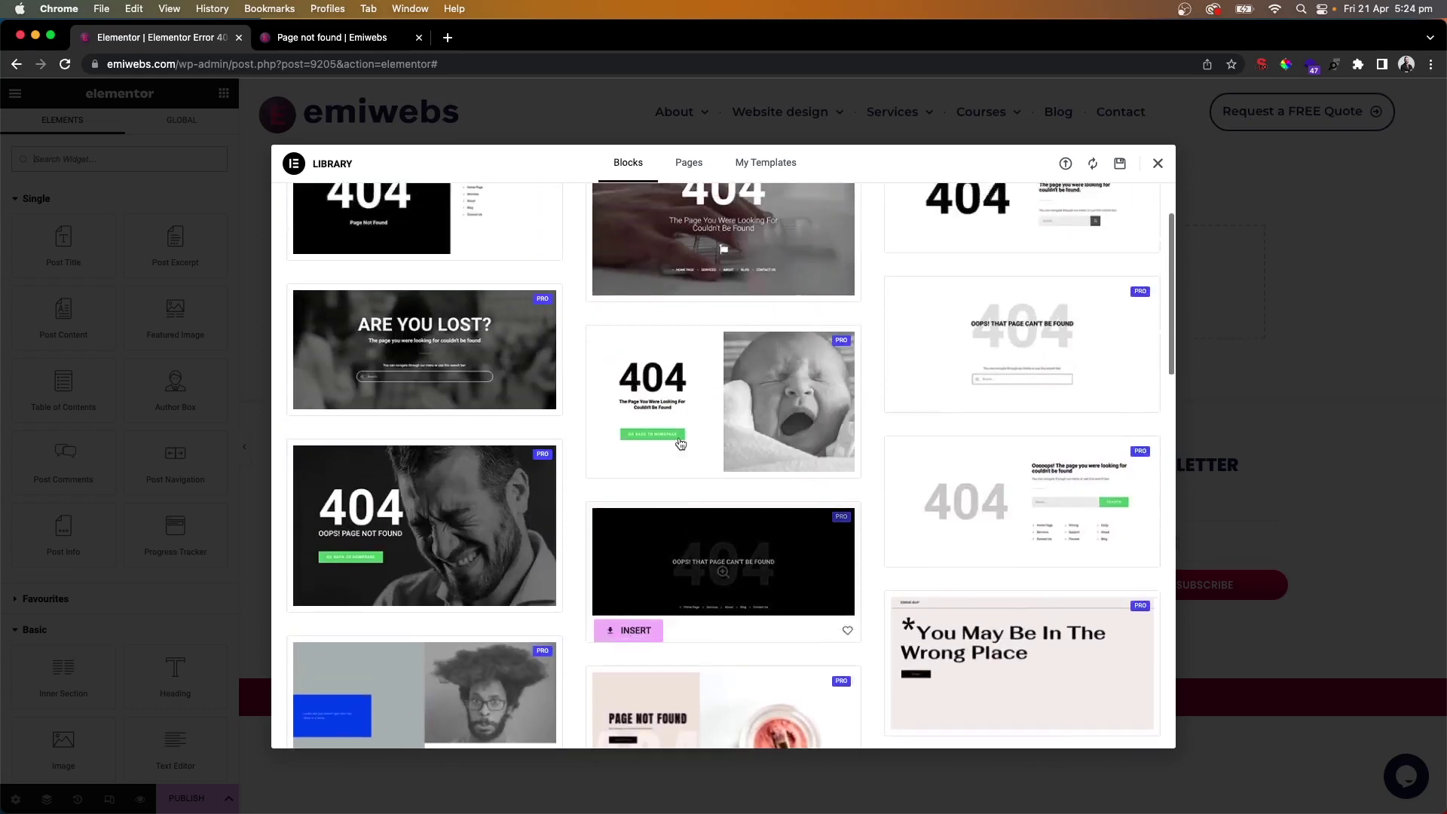
{"action": "scroll", "coordinate": [680, 444], "scroll_direction": "up", "scroll_amount": 1}
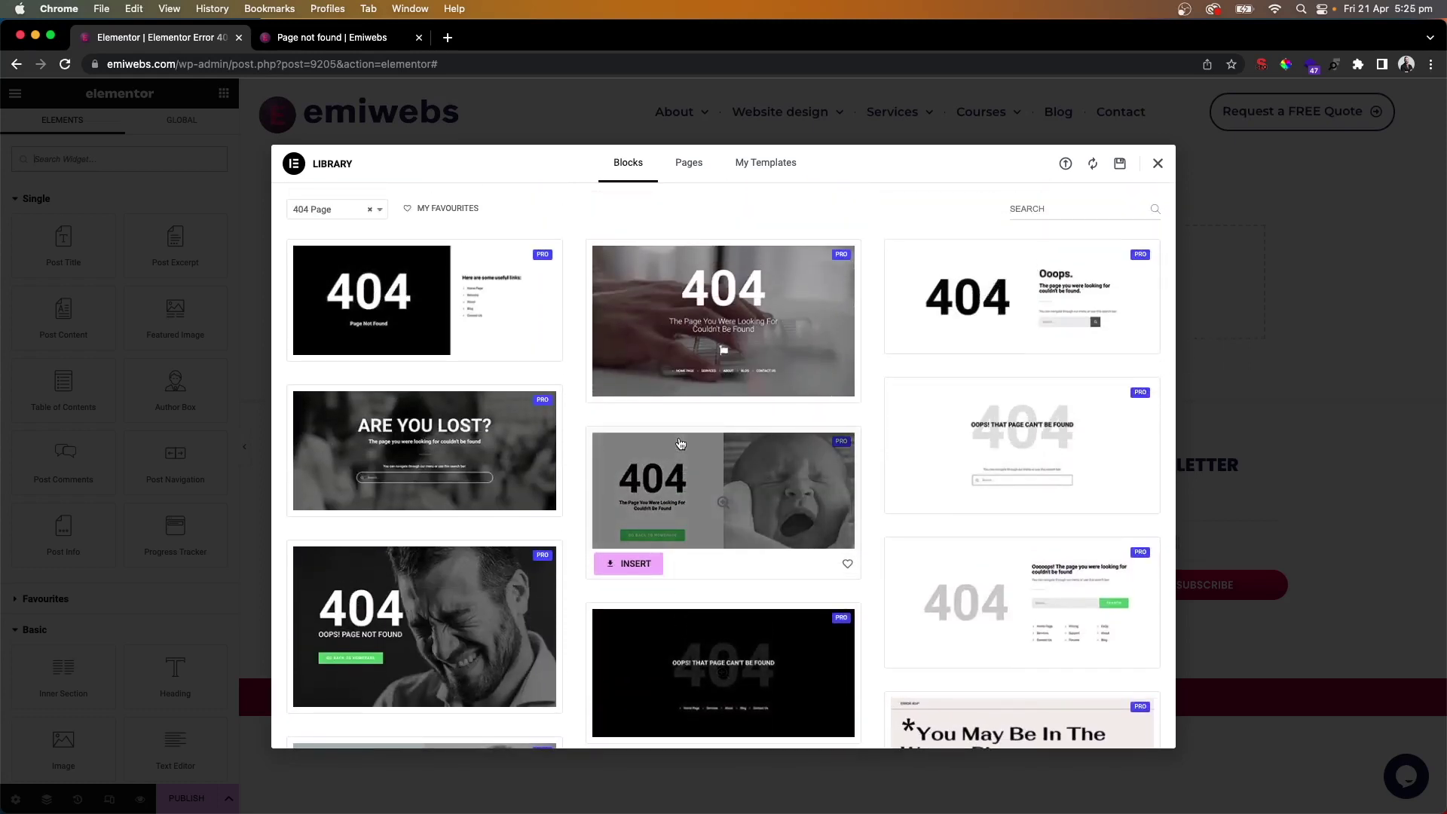
{"action": "mouse_move", "coordinate": [724, 307]}
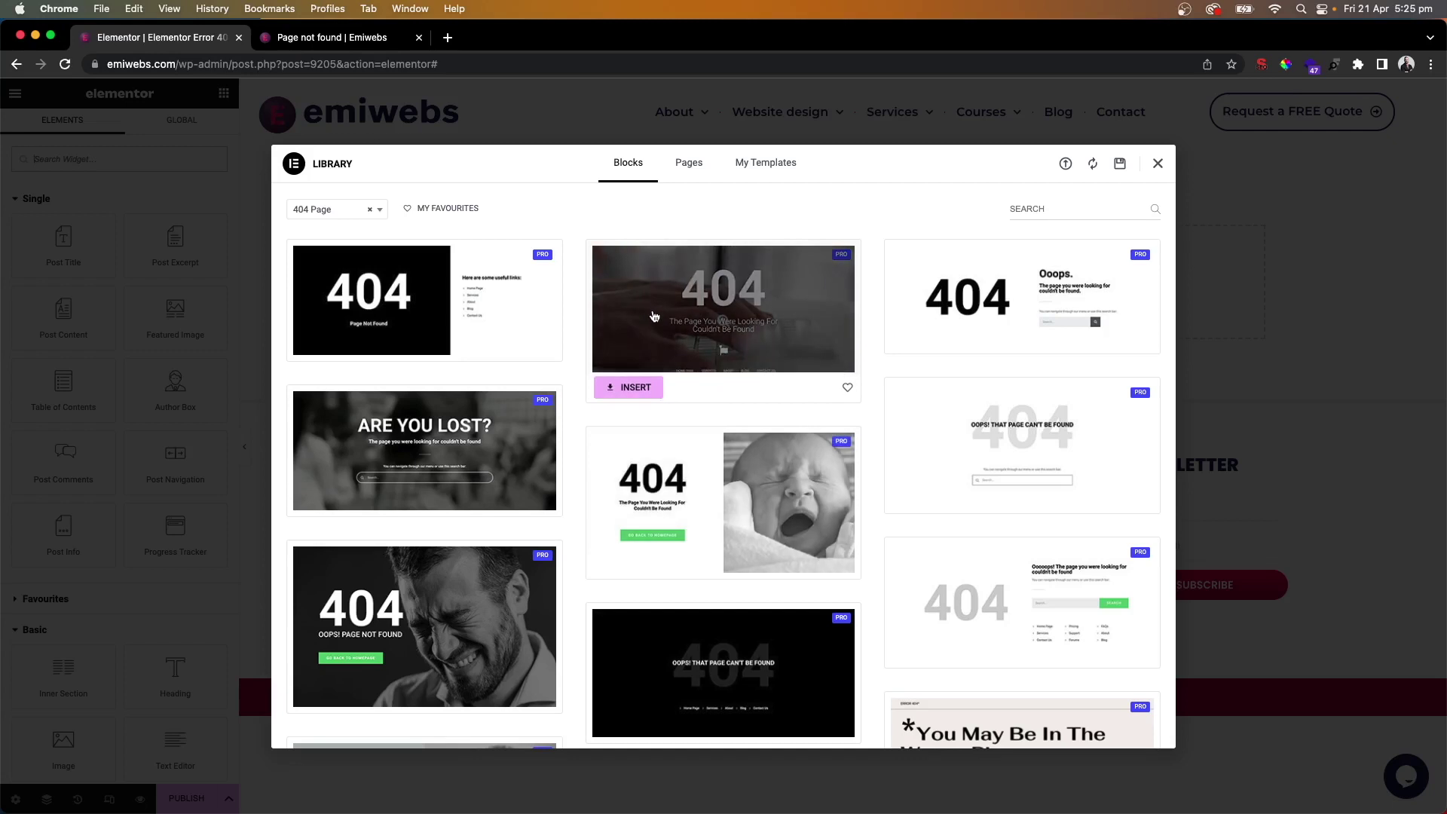
Preview the typing-hands 404 block from the library's 404 Page blocks
{"action": "left_click", "coordinate": [653, 317]}
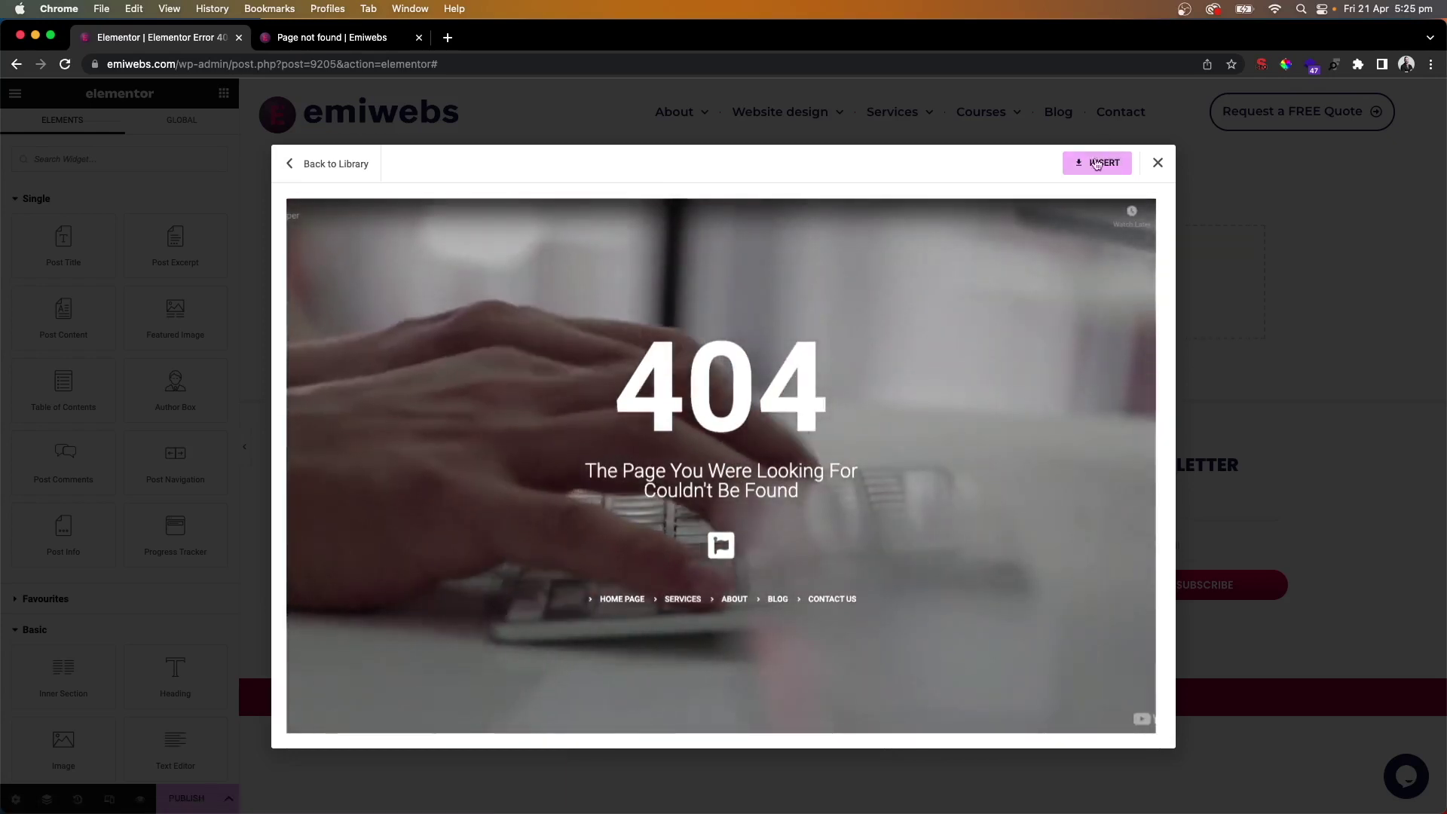
Insert the typing-hands 404 block into the template and bring up the flag icon's options
{"action": "left_click", "coordinate": [1094, 167]}
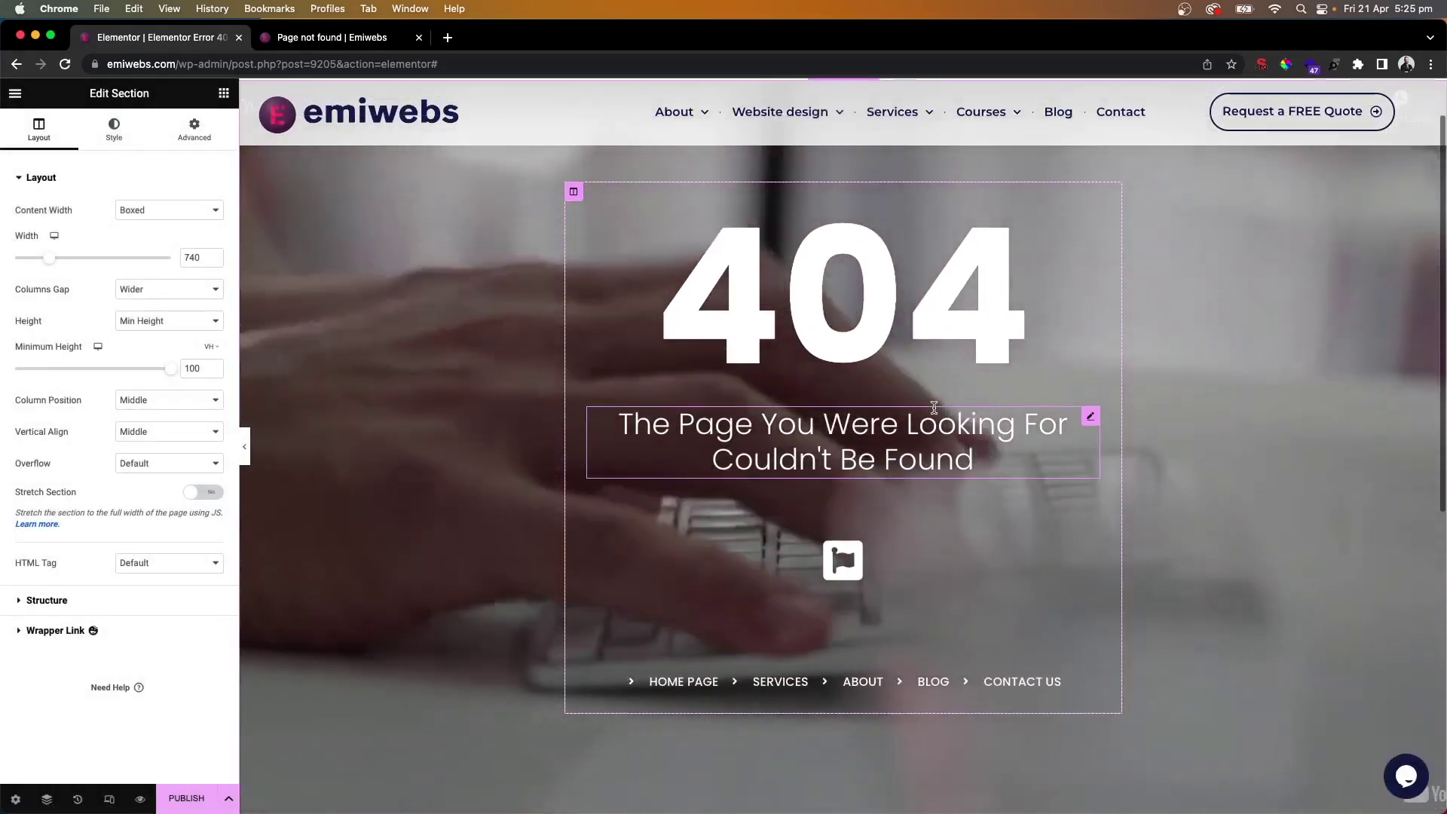
{"action": "scroll", "coordinate": [935, 408], "scroll_direction": "down", "scroll_amount": 2}
{"action": "scroll", "coordinate": [935, 409], "scroll_direction": "up", "scroll_amount": 2}
{"action": "scroll", "coordinate": [935, 408], "scroll_direction": "up", "scroll_amount": 1}
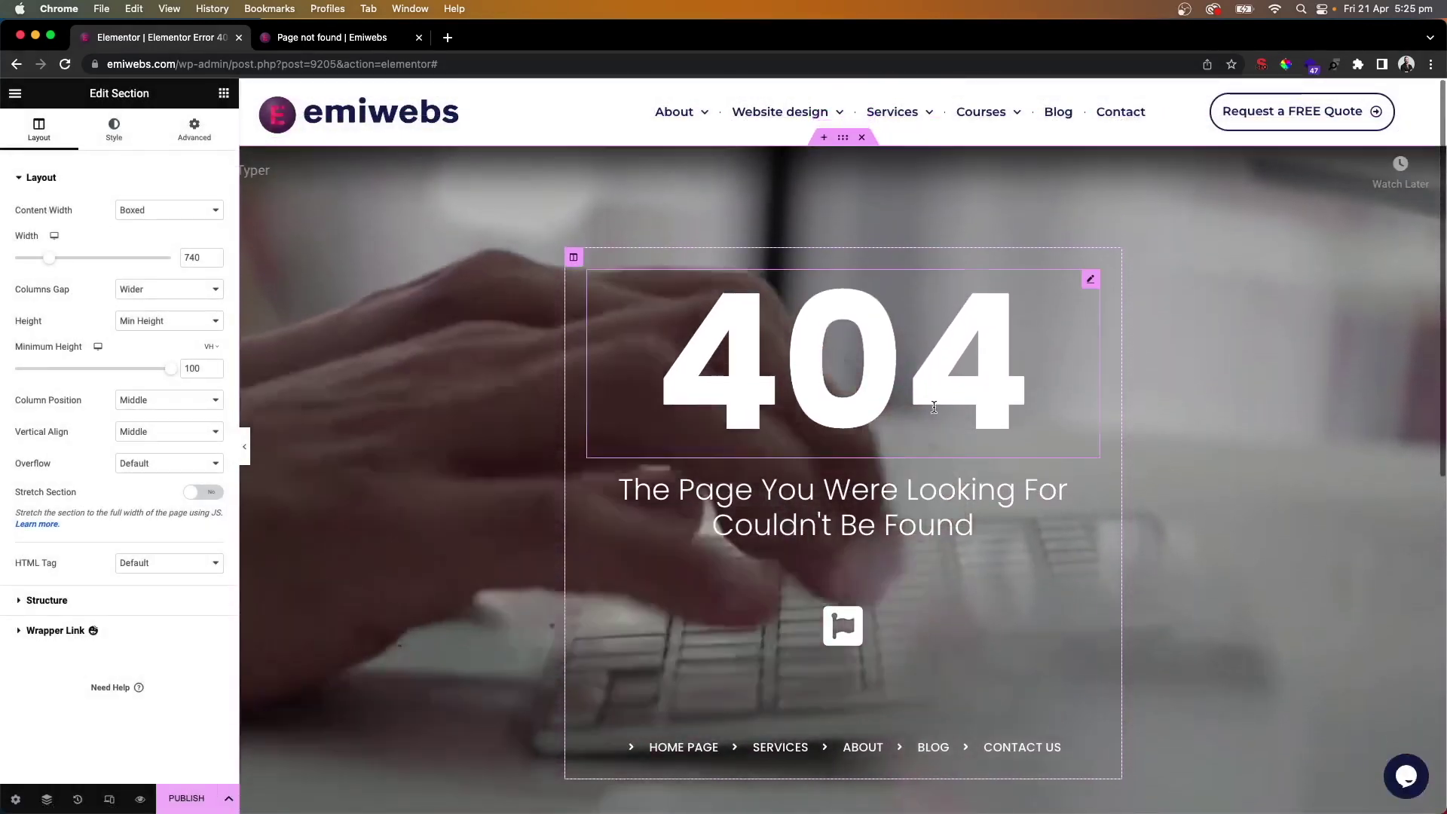
{"action": "scroll", "coordinate": [934, 409], "scroll_direction": "down", "scroll_amount": 1}
{"action": "scroll", "coordinate": [934, 409], "scroll_direction": "up", "scroll_amount": 1}
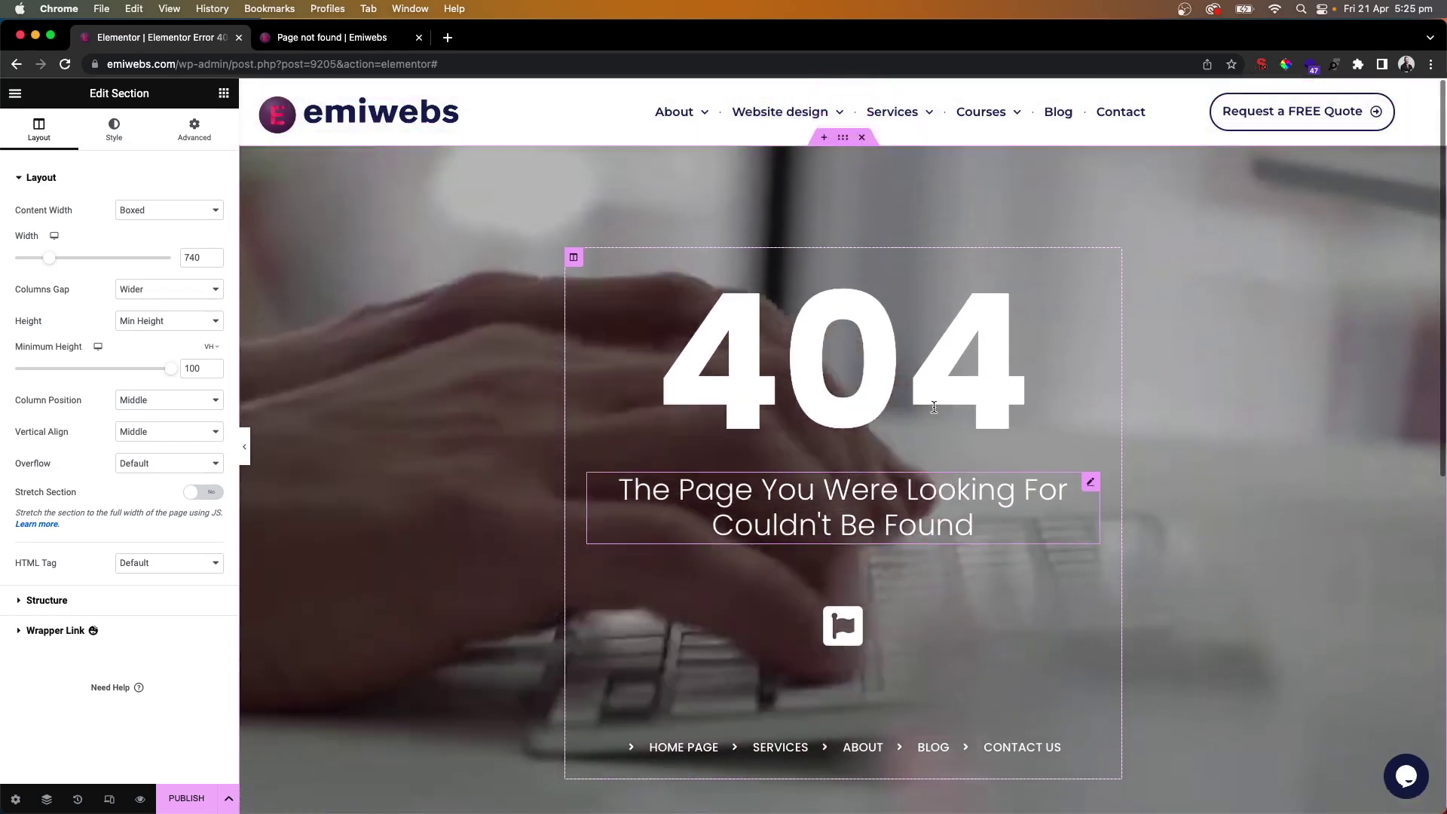
{"action": "scroll", "coordinate": [934, 408], "scroll_direction": "down", "scroll_amount": 1}
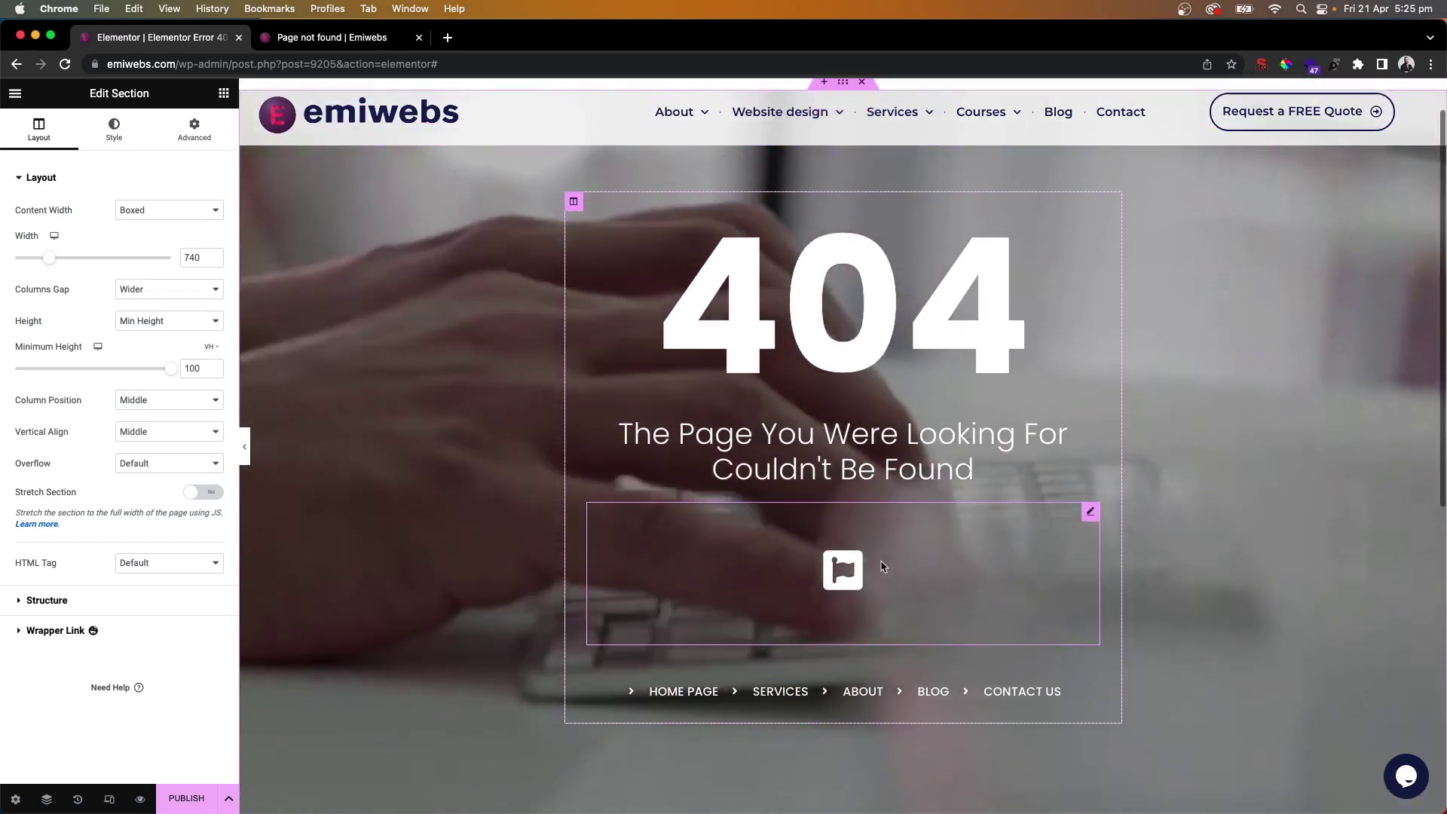
{"action": "right_click", "coordinate": [882, 566]}
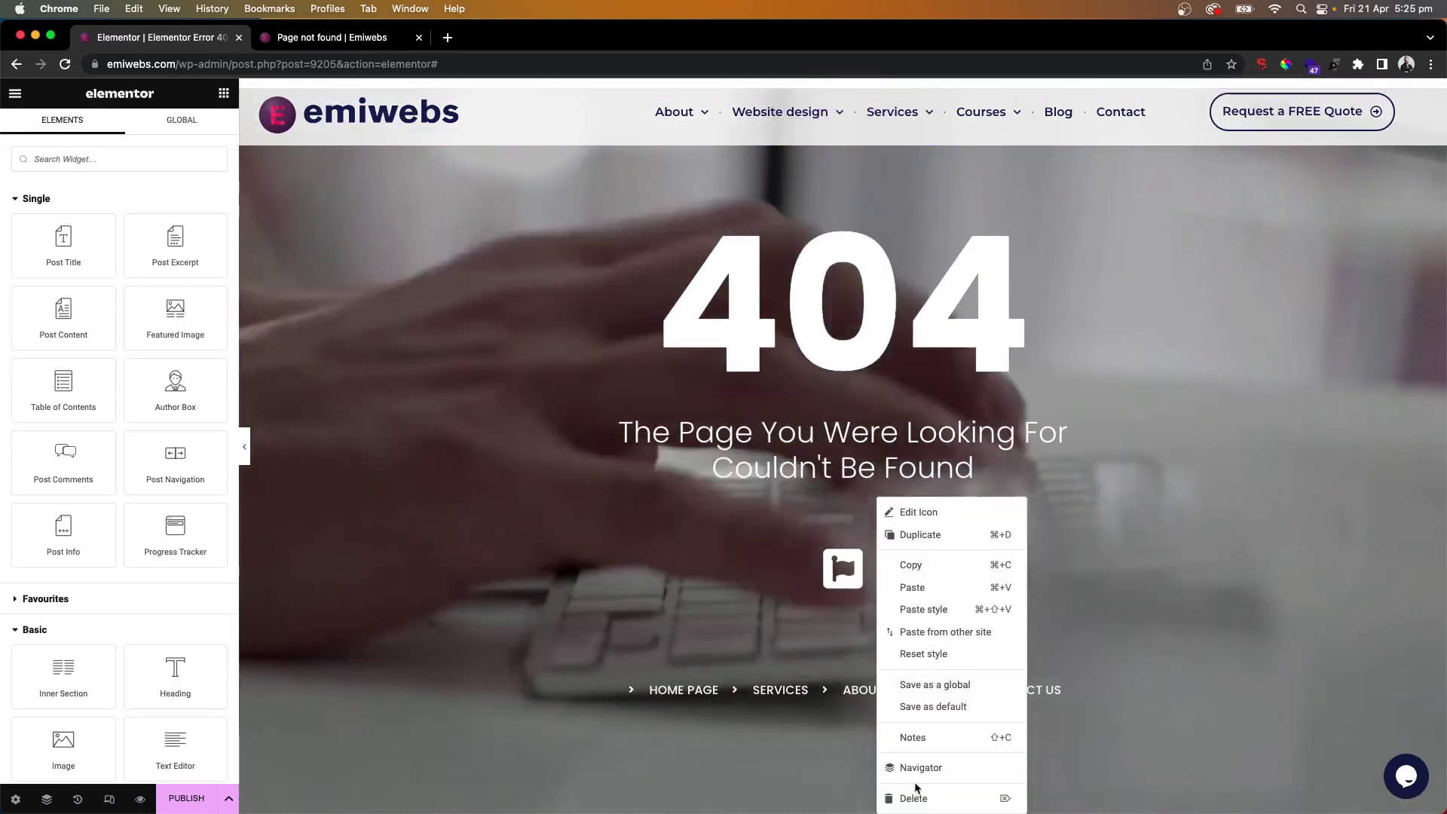
Delete the flag icon and set the Home Page list item's link to the dynamic Site URL
{"action": "left_click", "coordinate": [914, 797]}
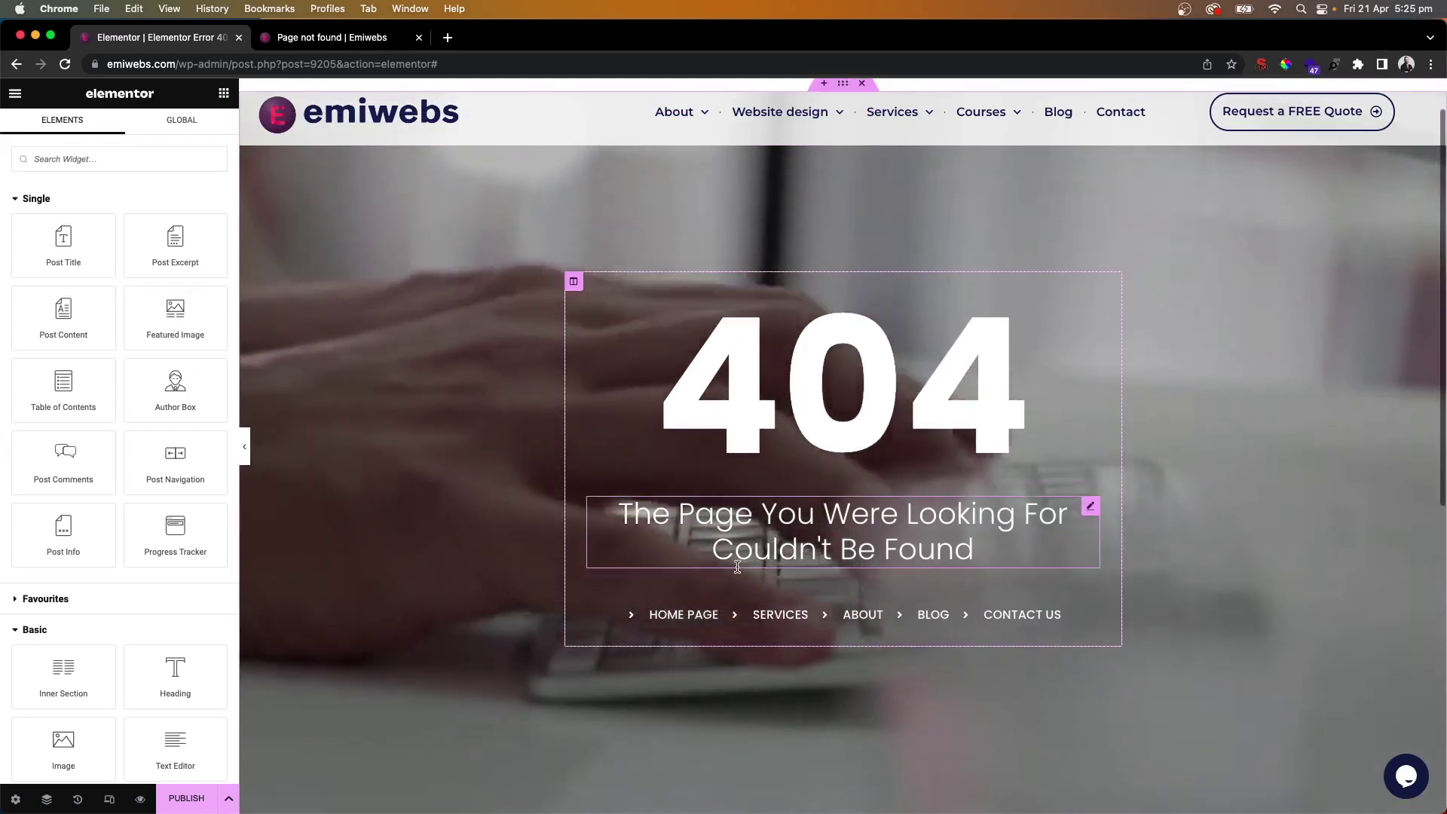
{"action": "left_click", "coordinate": [699, 605]}
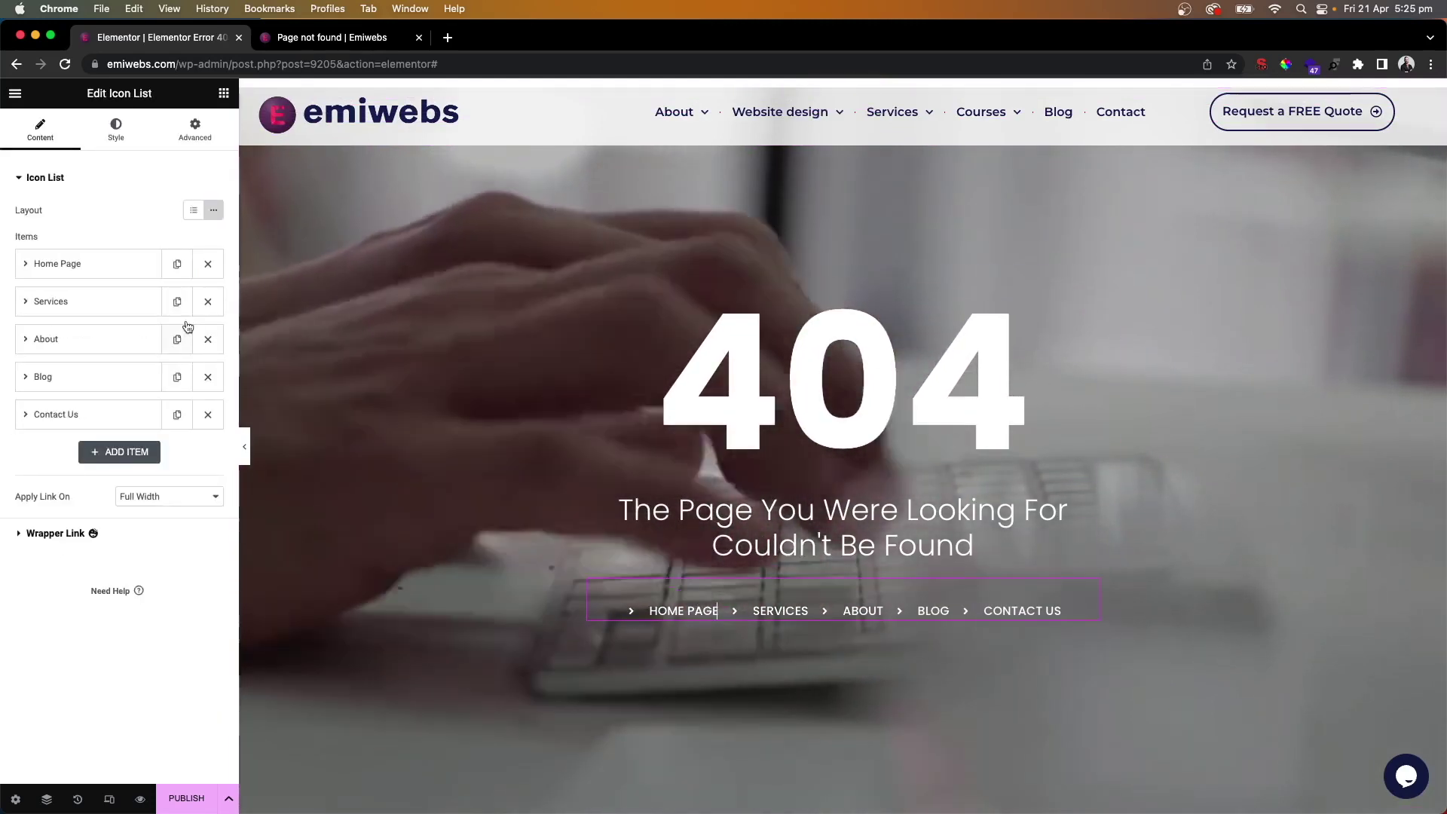
{"action": "left_click", "coordinate": [108, 274]}
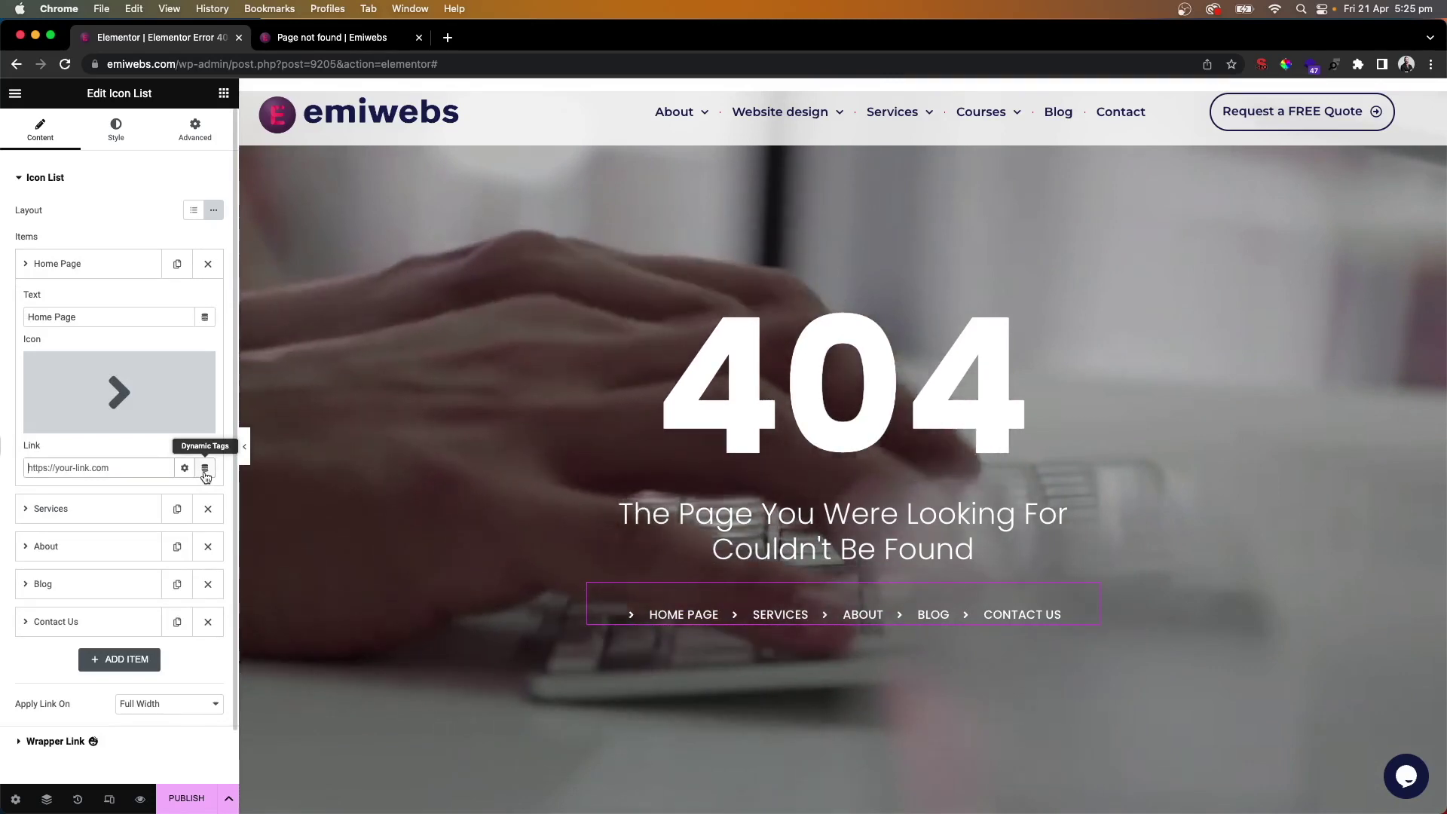
{"action": "left_click", "coordinate": [205, 468]}
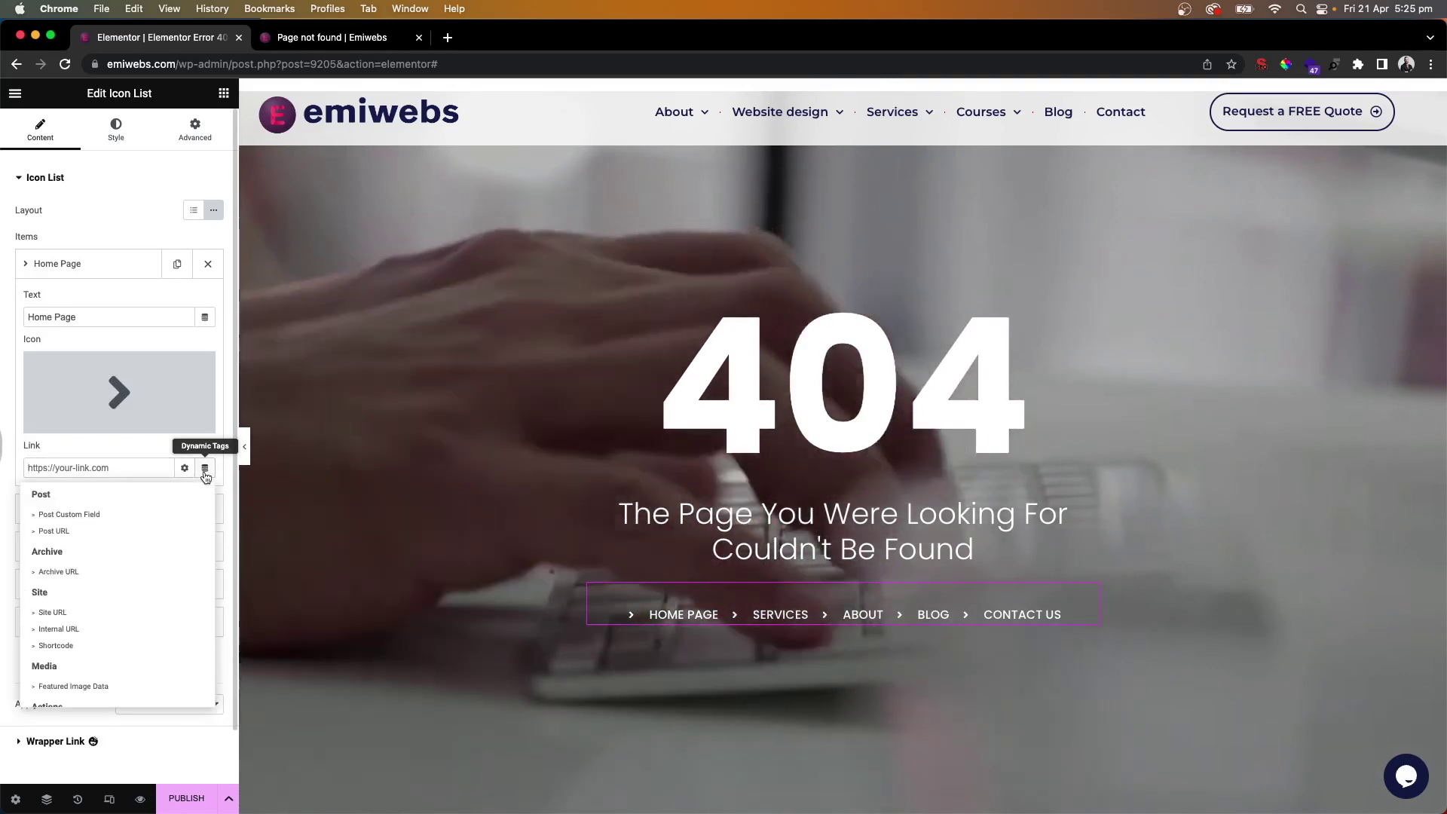
{"action": "left_click", "coordinate": [50, 613]}
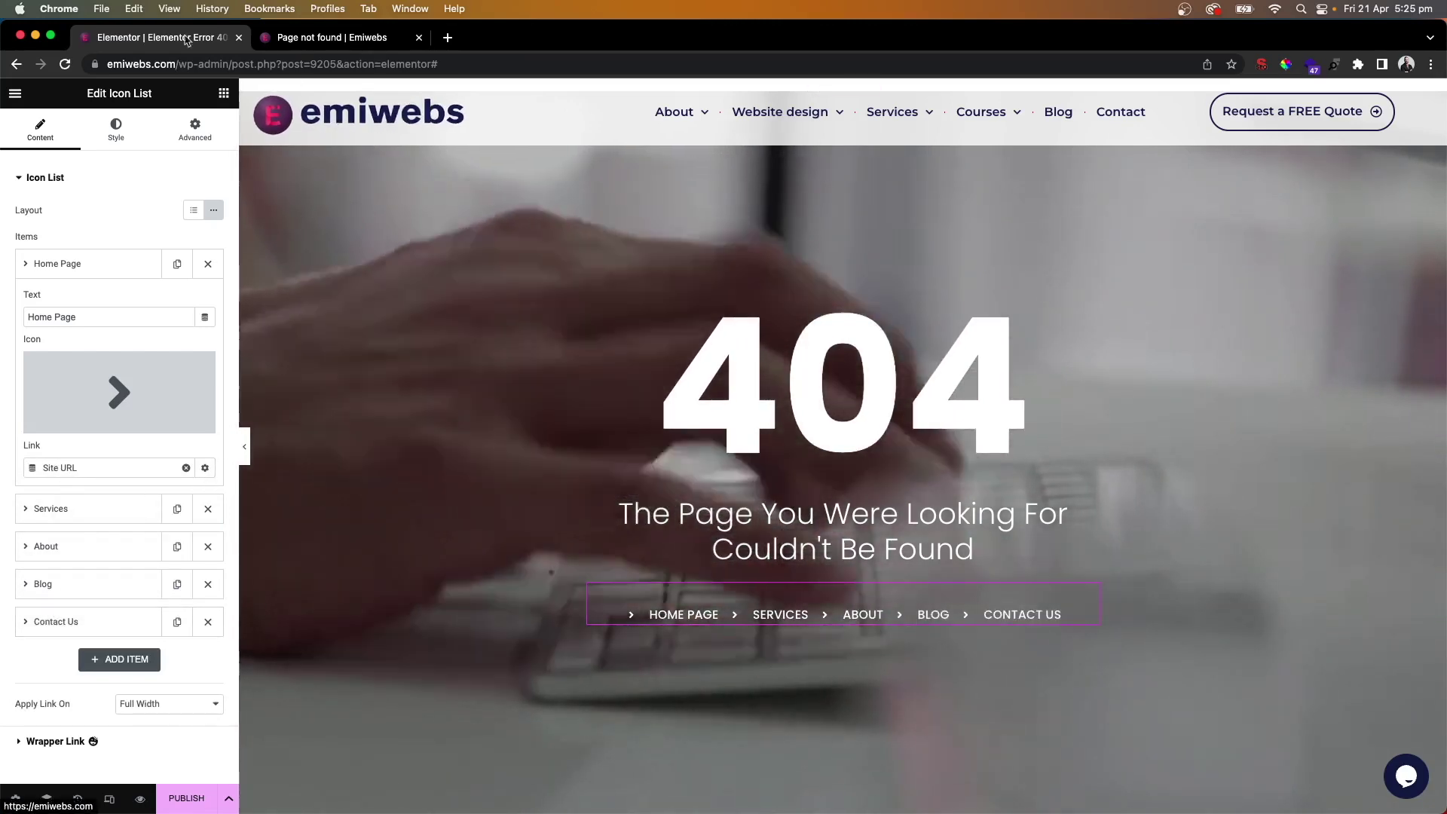
{"action": "left_click_drag", "start_coordinate": [171, 63], "coordinate": [215, 64]}
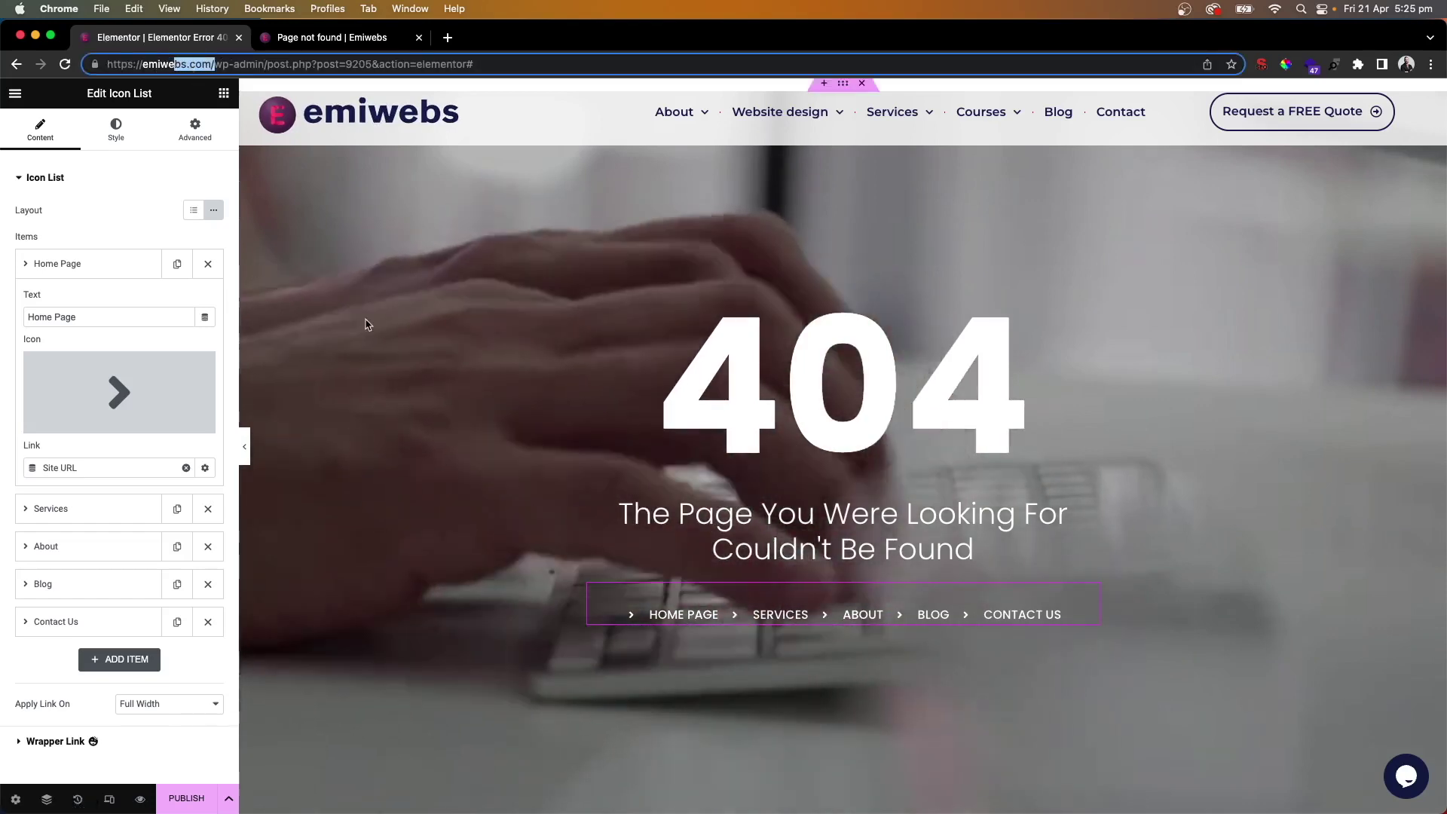
{"action": "left_click", "coordinate": [113, 482]}
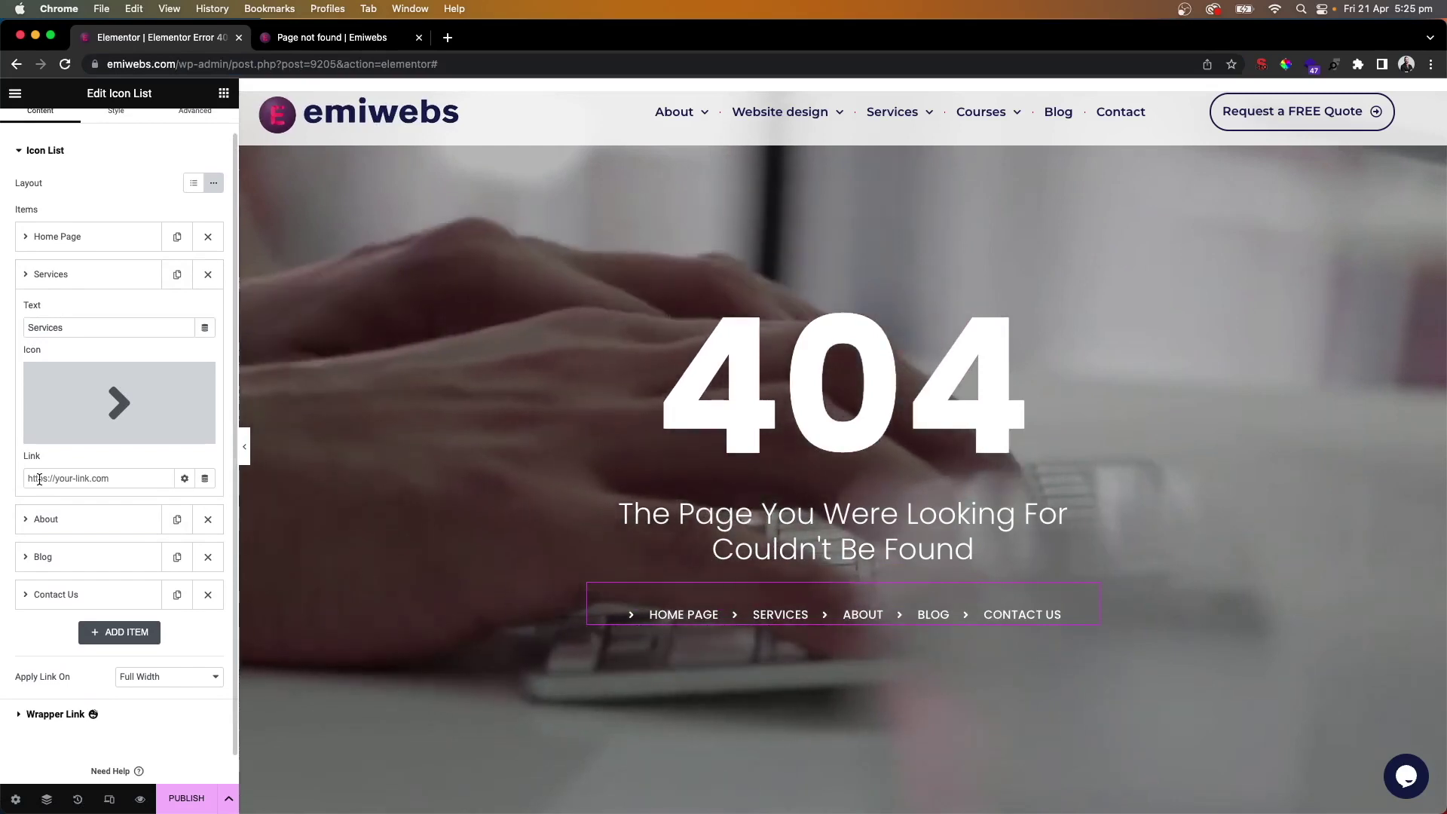
Remove the Services, About and Blog items, leaving Home Page and Contact Us in the list
{"action": "left_click", "coordinate": [208, 275]}
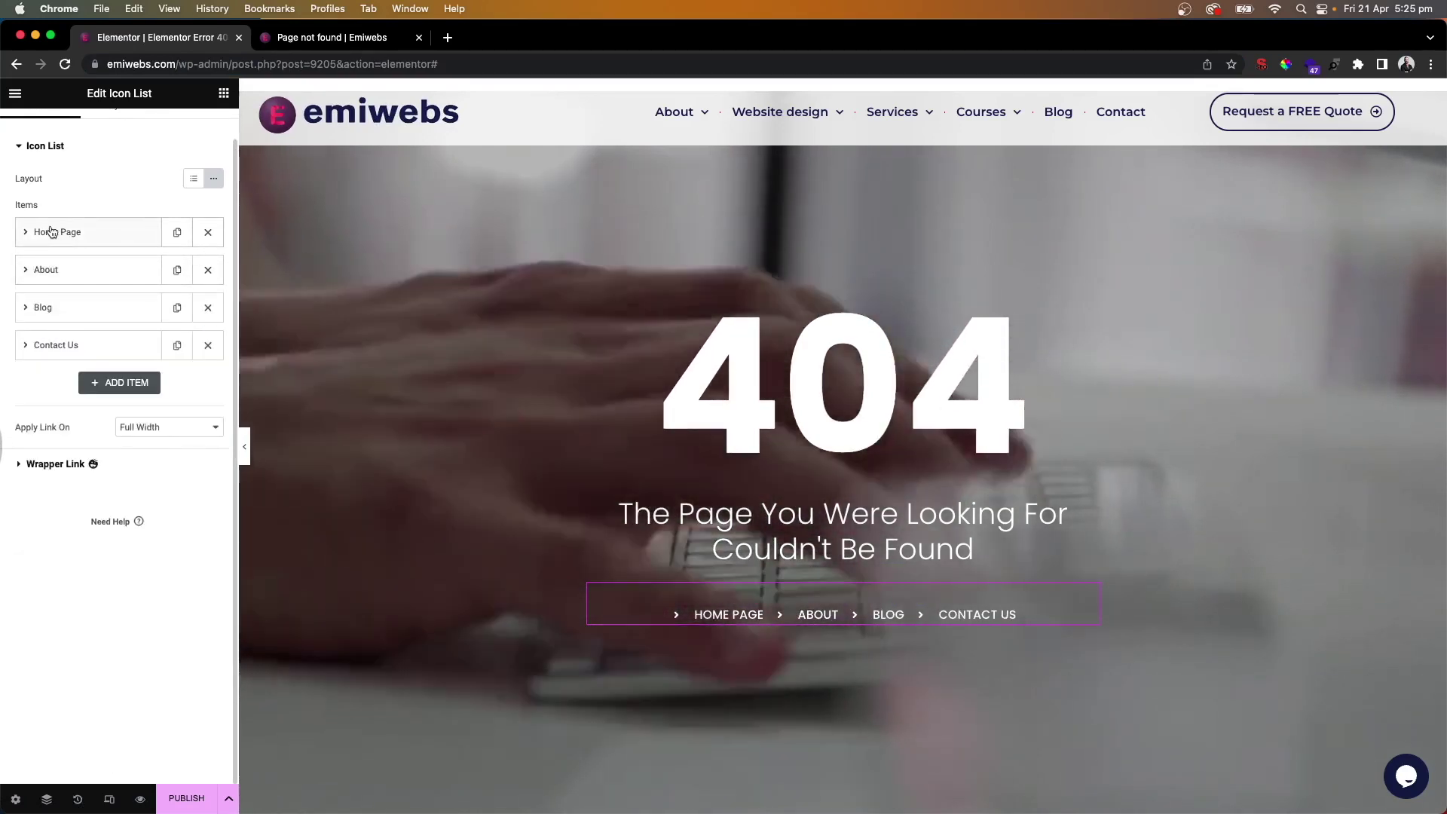
{"action": "left_click", "coordinate": [208, 271]}
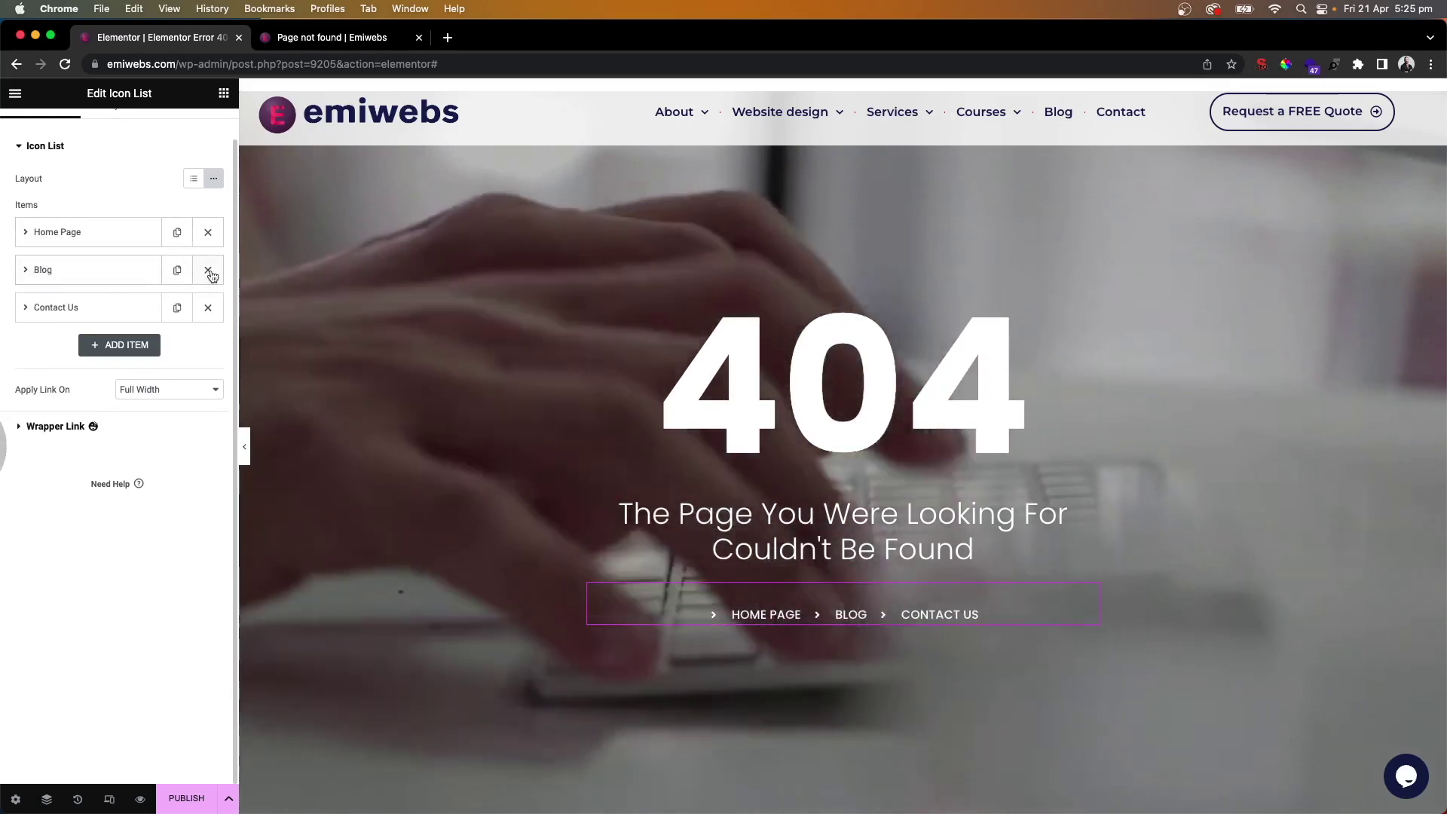
{"action": "left_click", "coordinate": [208, 272]}
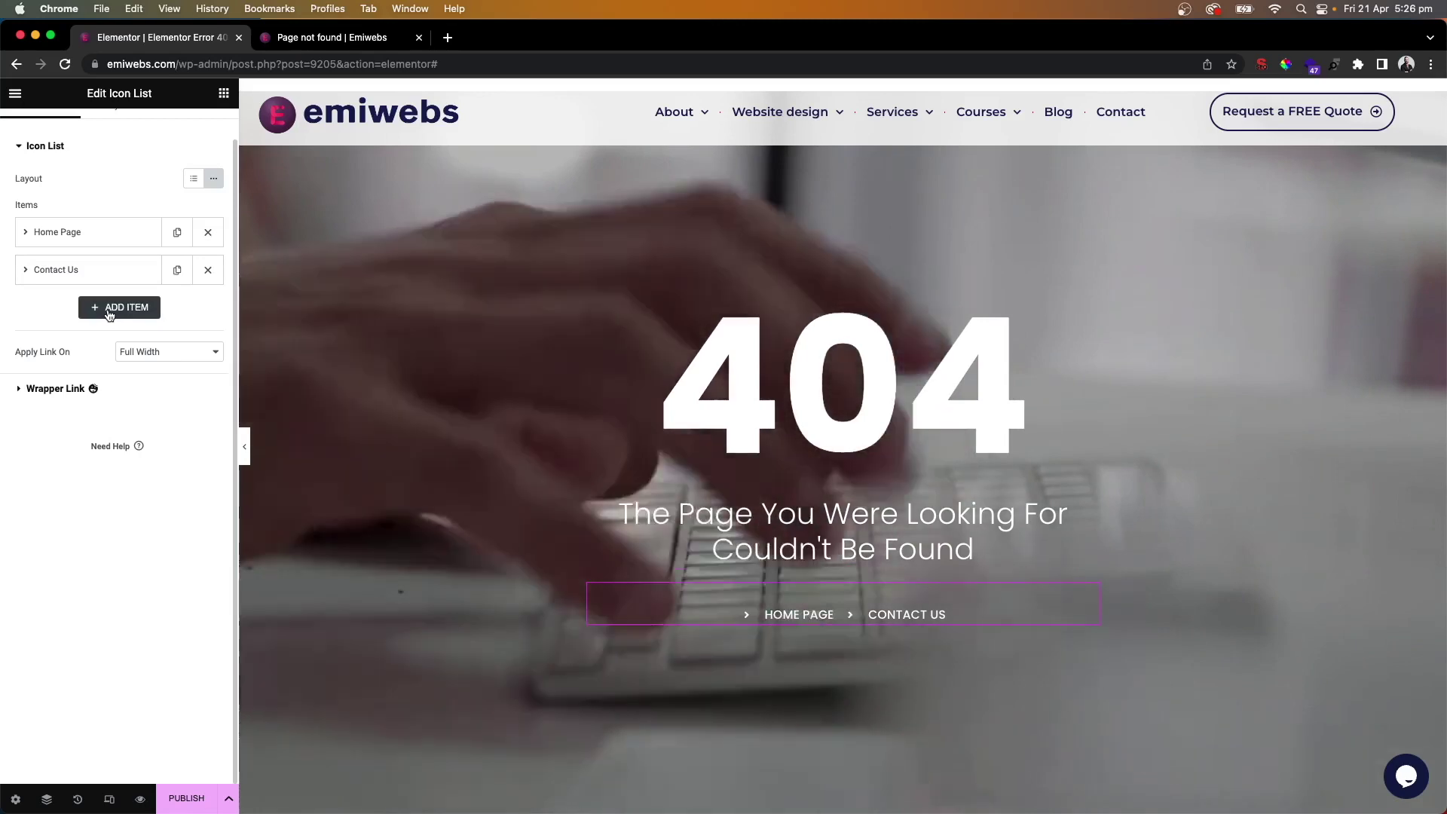
{"action": "left_click", "coordinate": [108, 234]}
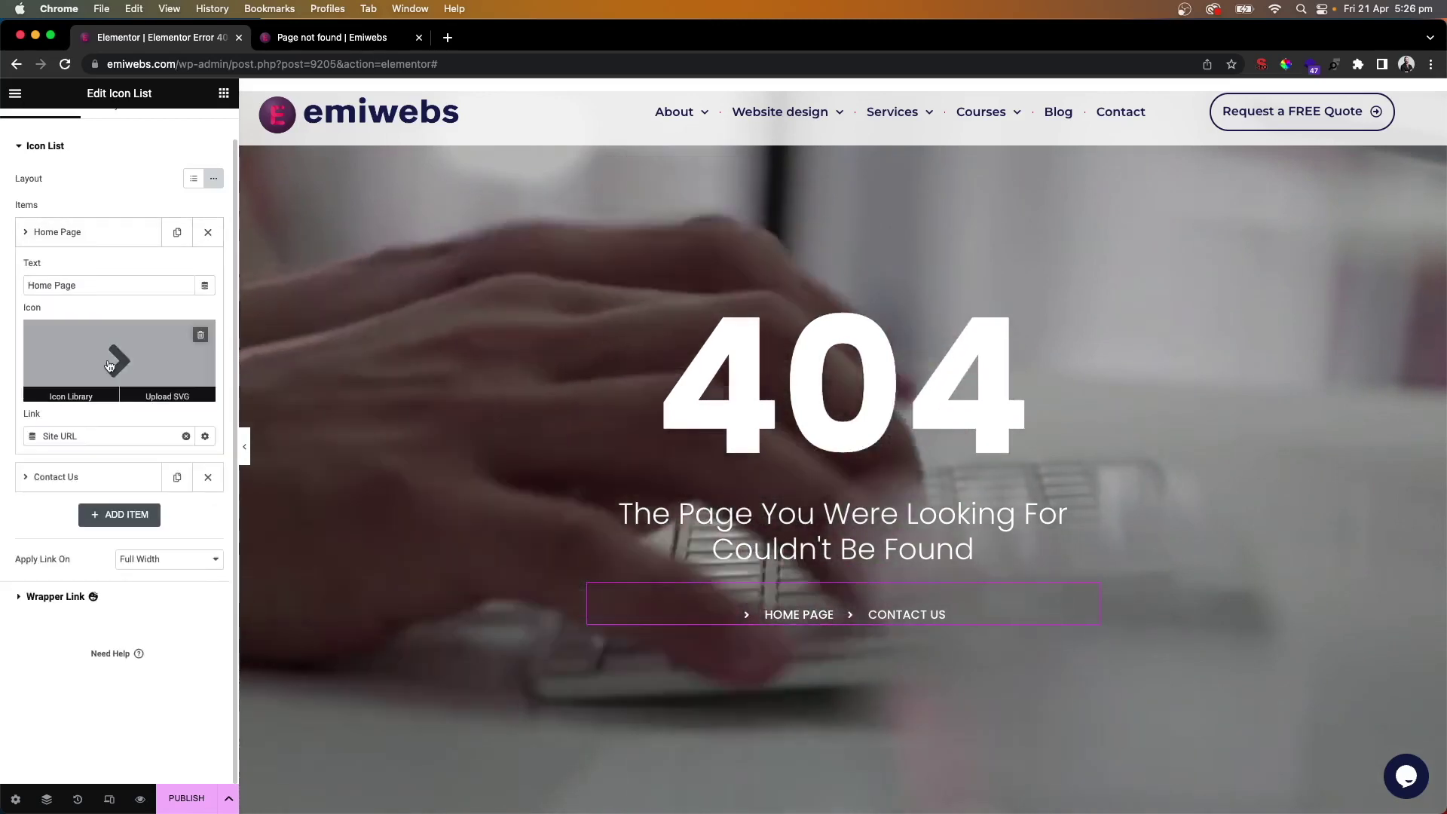
Give Home Page a house icon and Contact Us a form icon from the Icon Library
{"action": "left_click", "coordinate": [71, 391]}
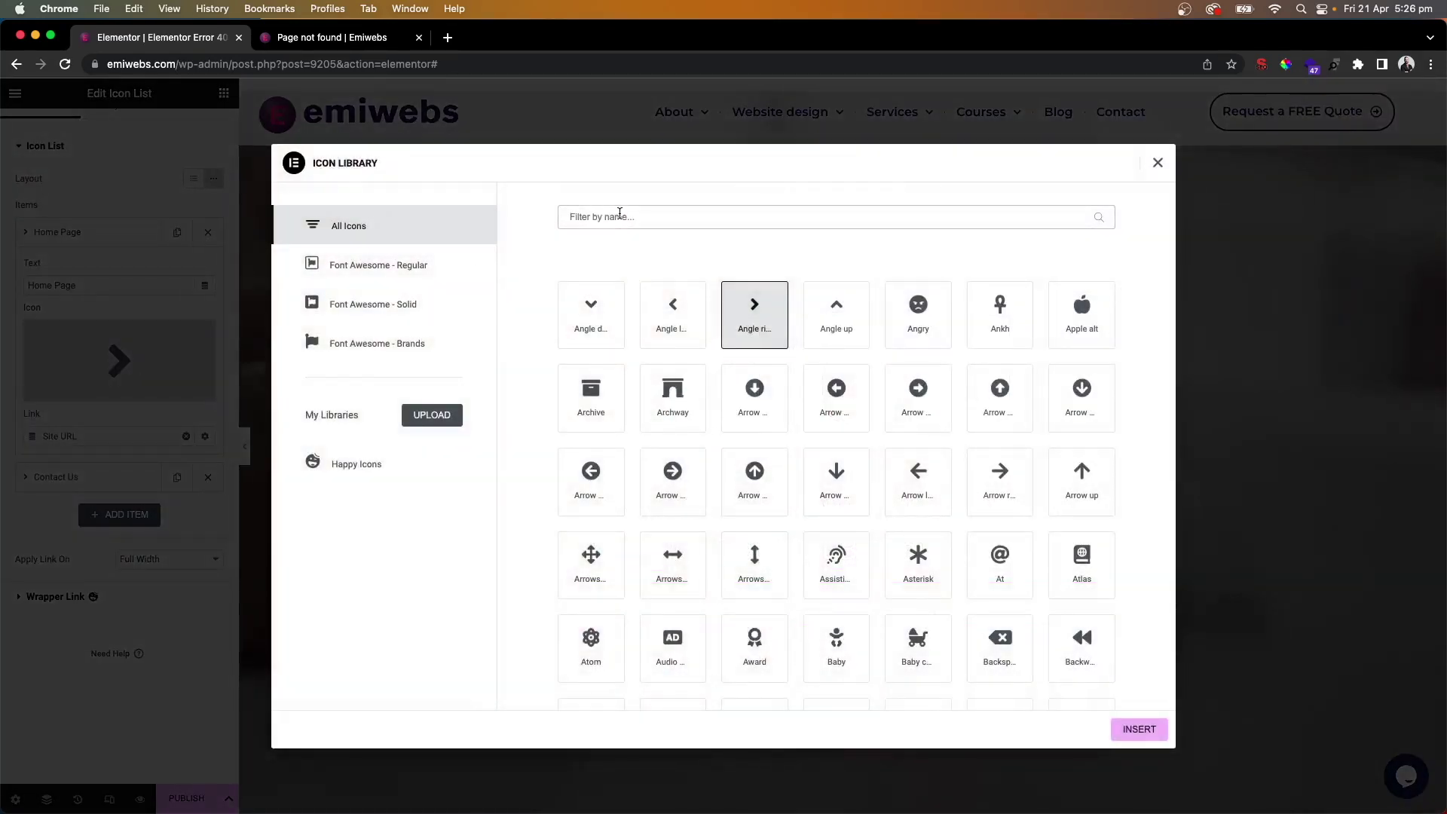
{"action": "type", "text": "home"}
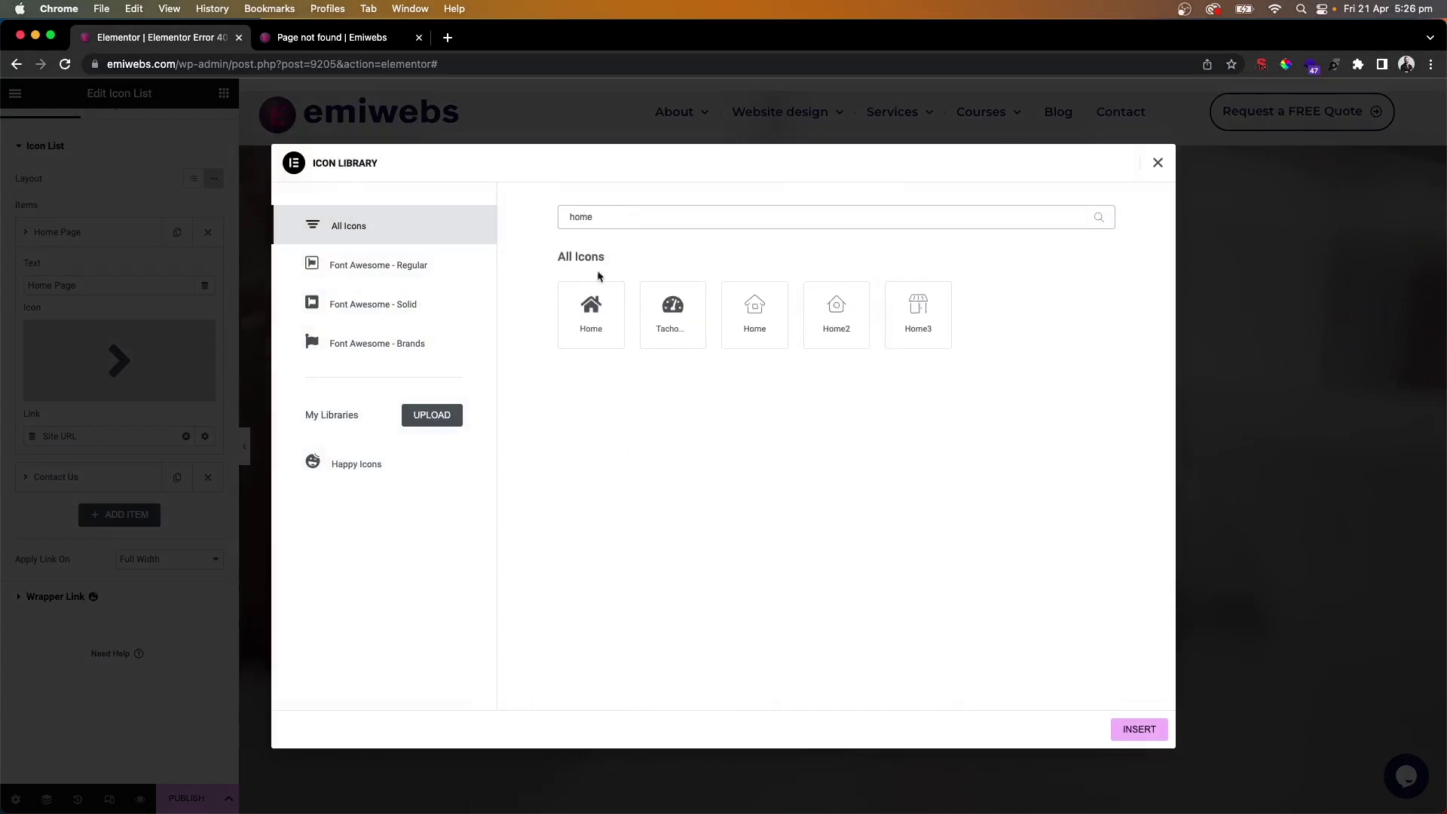
{"action": "left_click", "coordinate": [1137, 730]}
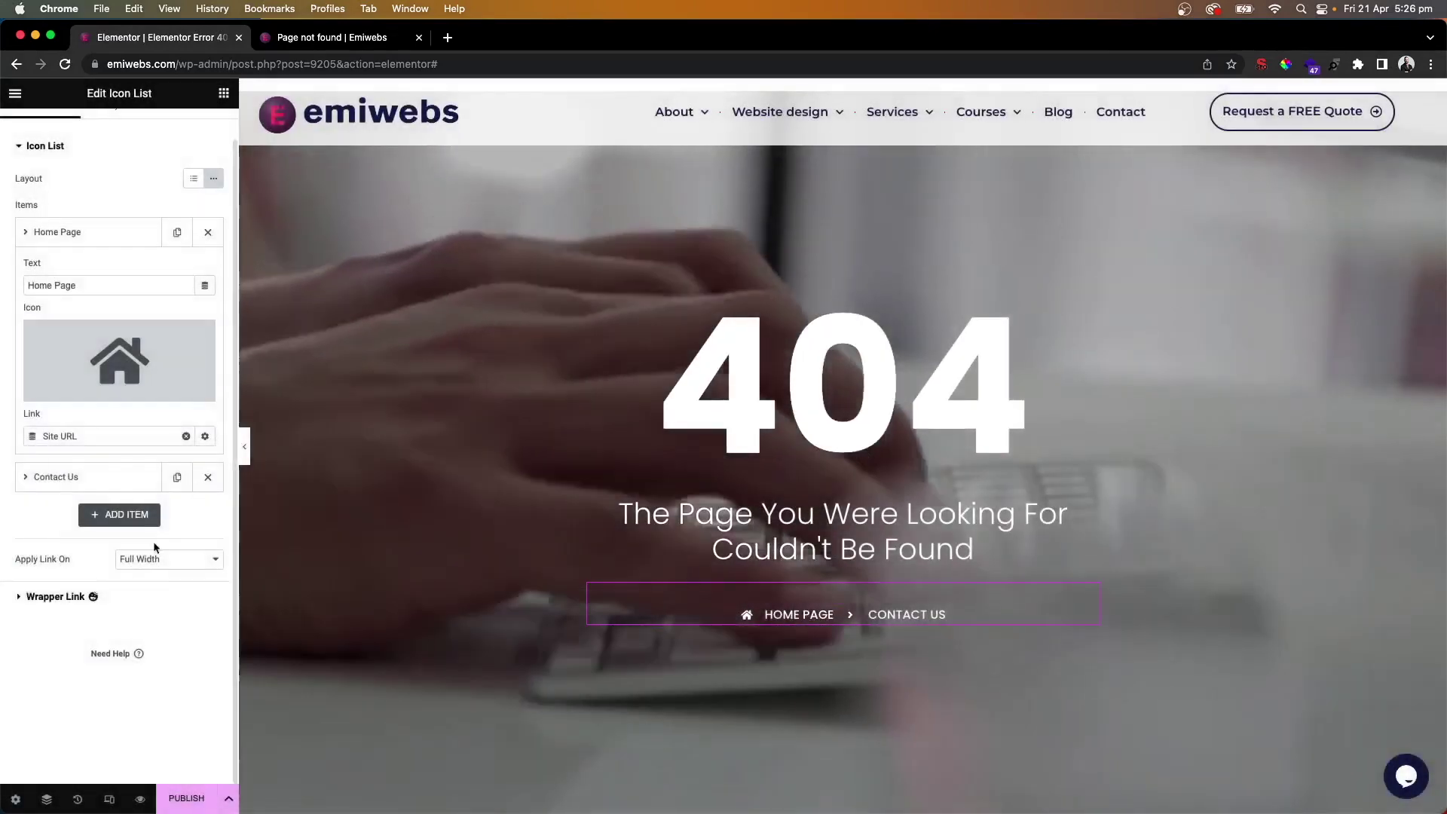
{"action": "left_click", "coordinate": [91, 477]}
{"action": "left_click", "coordinate": [119, 396]}
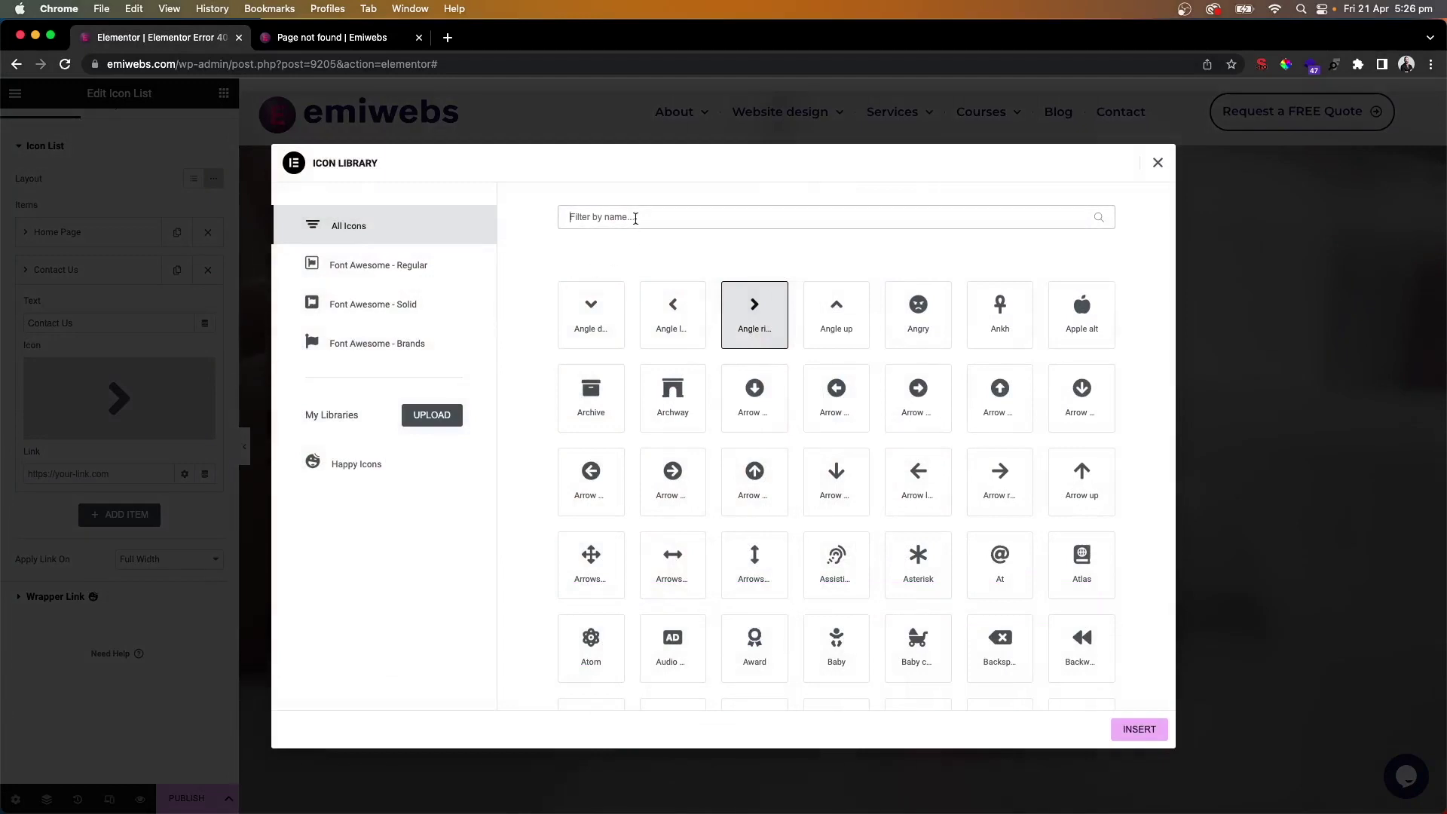
{"action": "type", "text": "cont"}
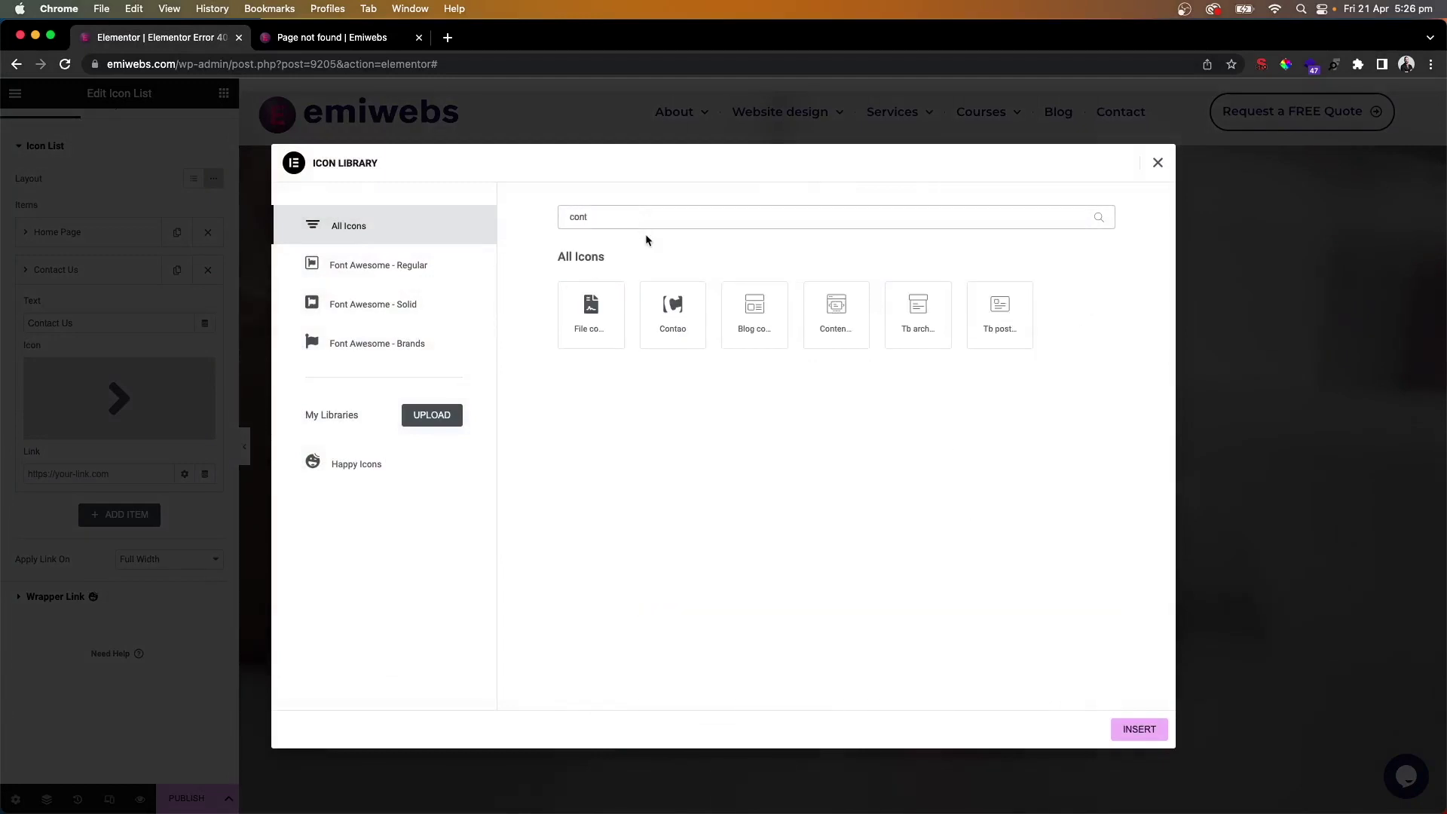
{"action": "key", "text": "BackSpace"}
{"action": "key", "text": "BackSpace"}
{"action": "key", "text": "BackSpace"}
{"action": "key", "text": "BackSpace"}
{"action": "type", "text": "form"}
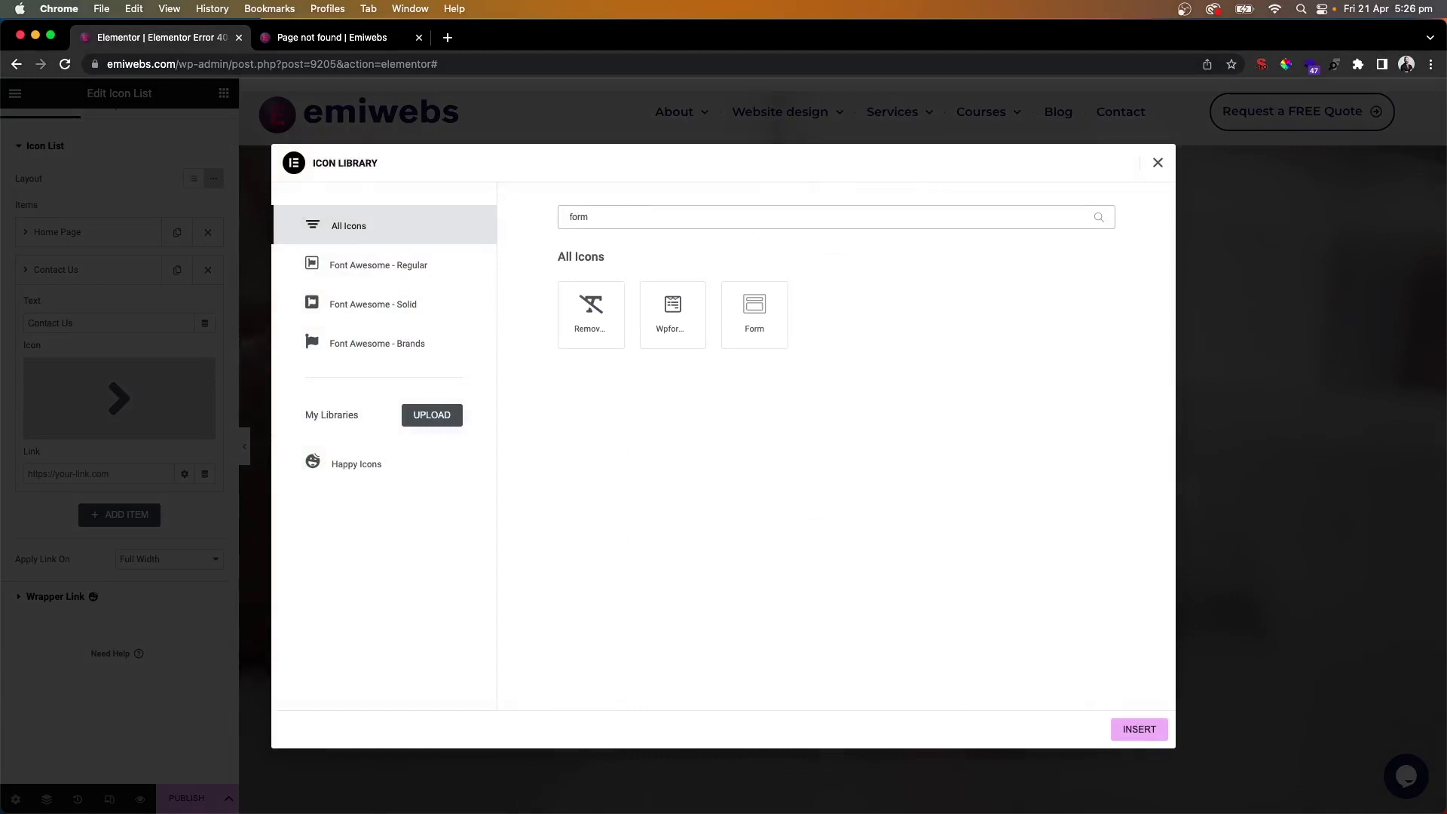
{"action": "left_click", "coordinate": [1139, 731]}
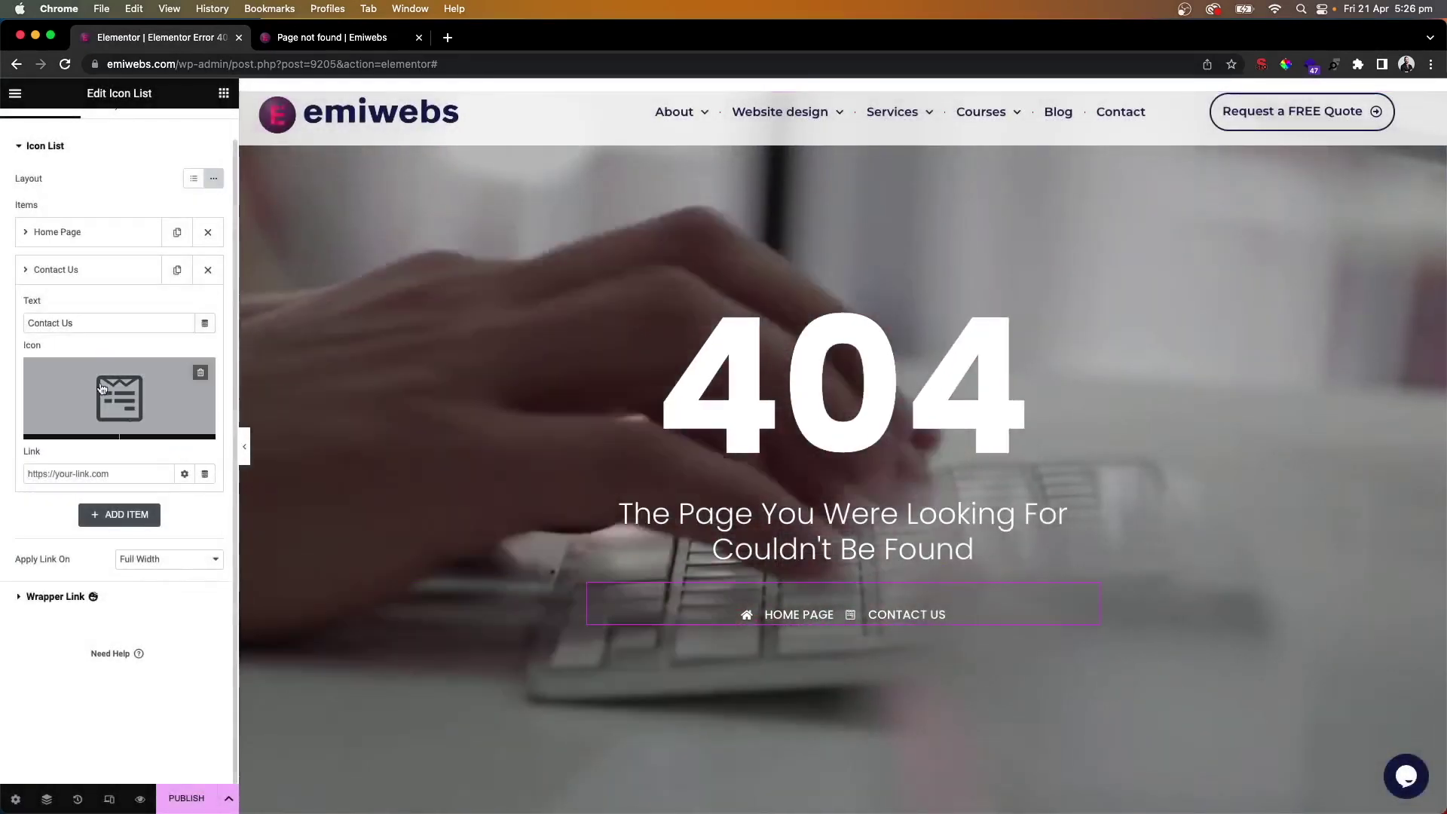
Link the Contact Us item to the /contact-me/ page
{"action": "left_click", "coordinate": [76, 474]}
{"action": "type", "text": "c"}
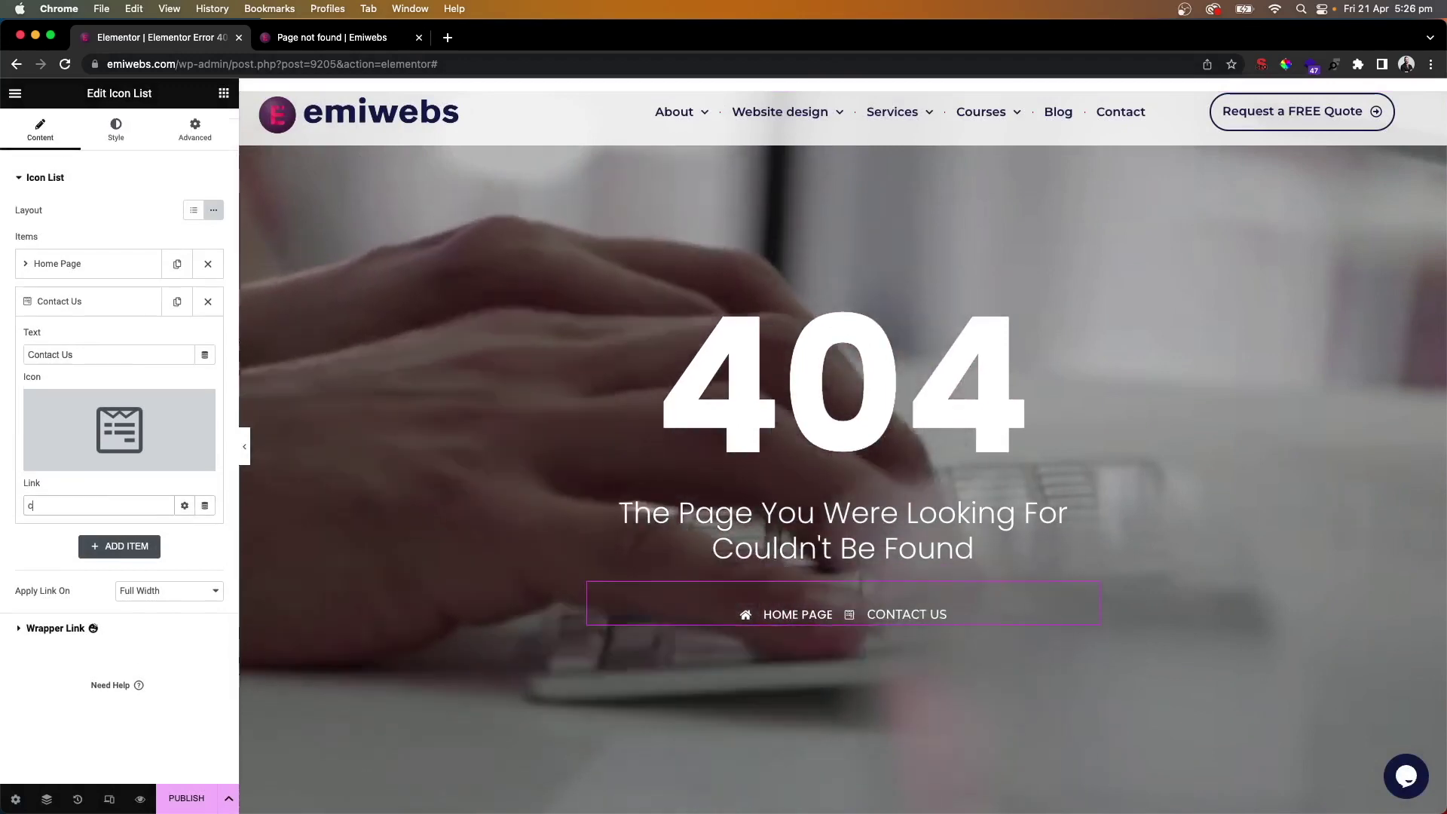
{"action": "type", "text": "ontact"}
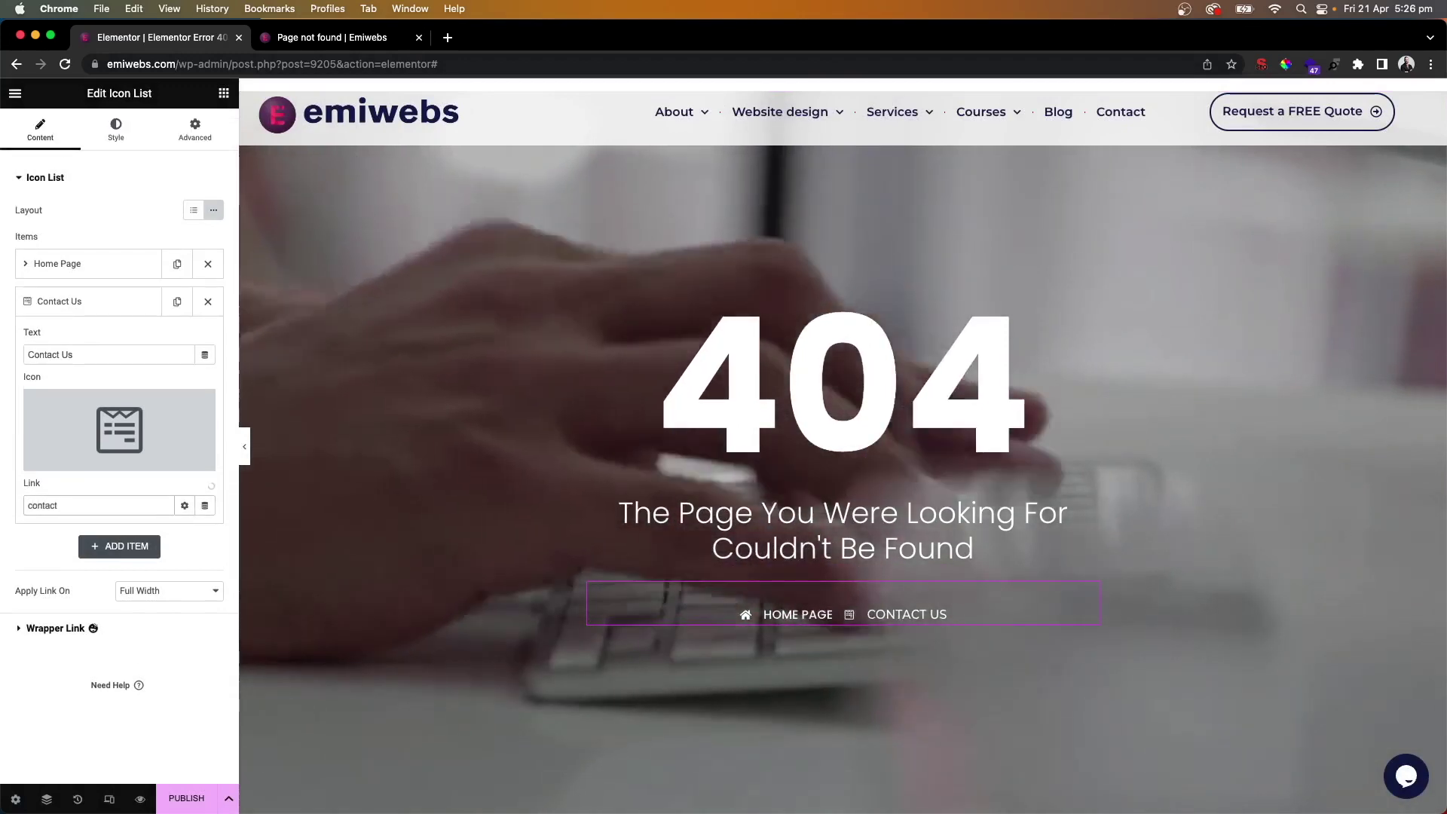
{"action": "left_click", "coordinate": [78, 527]}
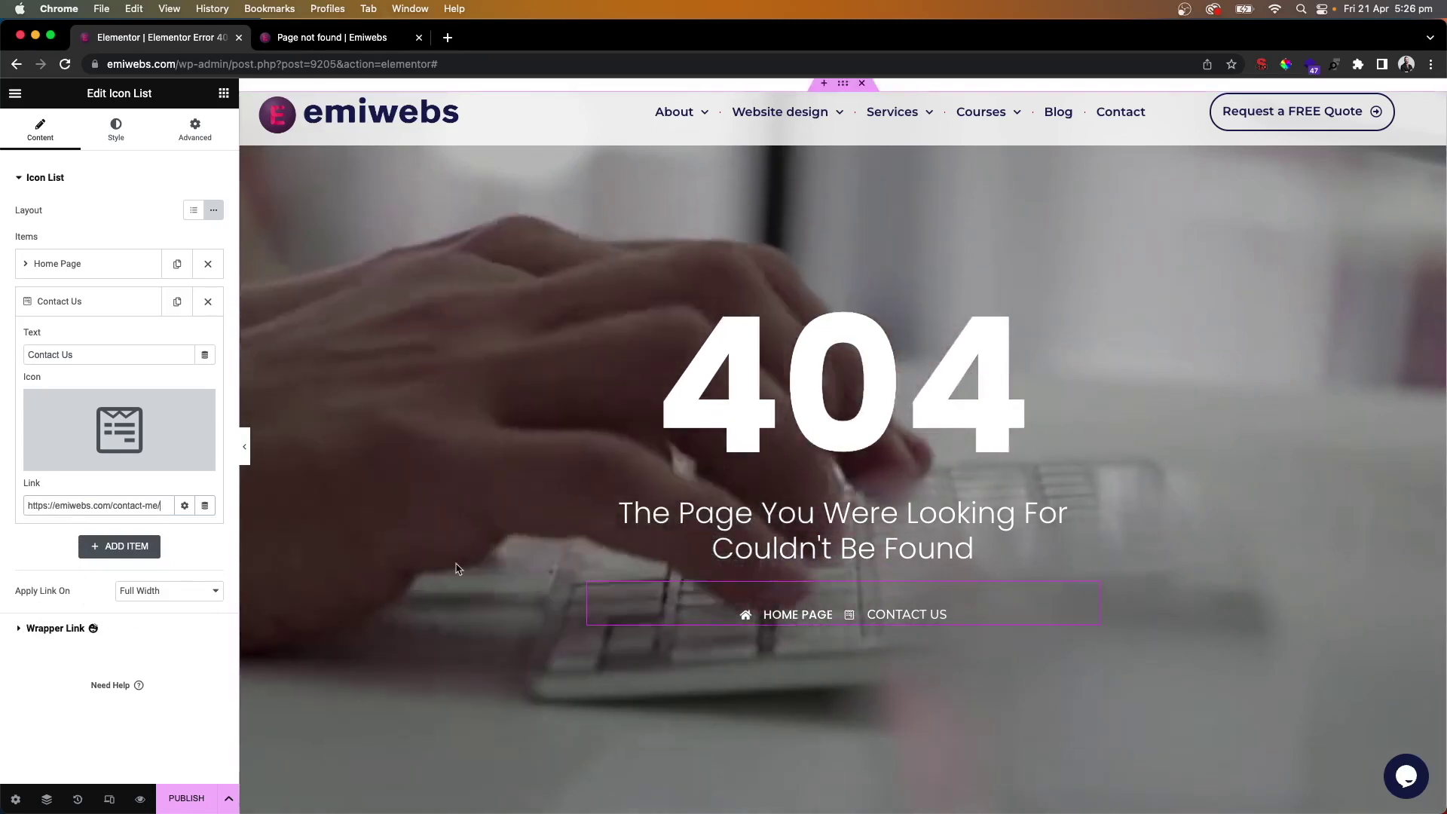
{"action": "scroll", "coordinate": [456, 569], "scroll_direction": "down", "scroll_amount": 2}
{"action": "scroll", "coordinate": [492, 566], "scroll_direction": "down", "scroll_amount": 3}
{"action": "scroll", "coordinate": [491, 566], "scroll_direction": "up", "scroll_amount": 5}
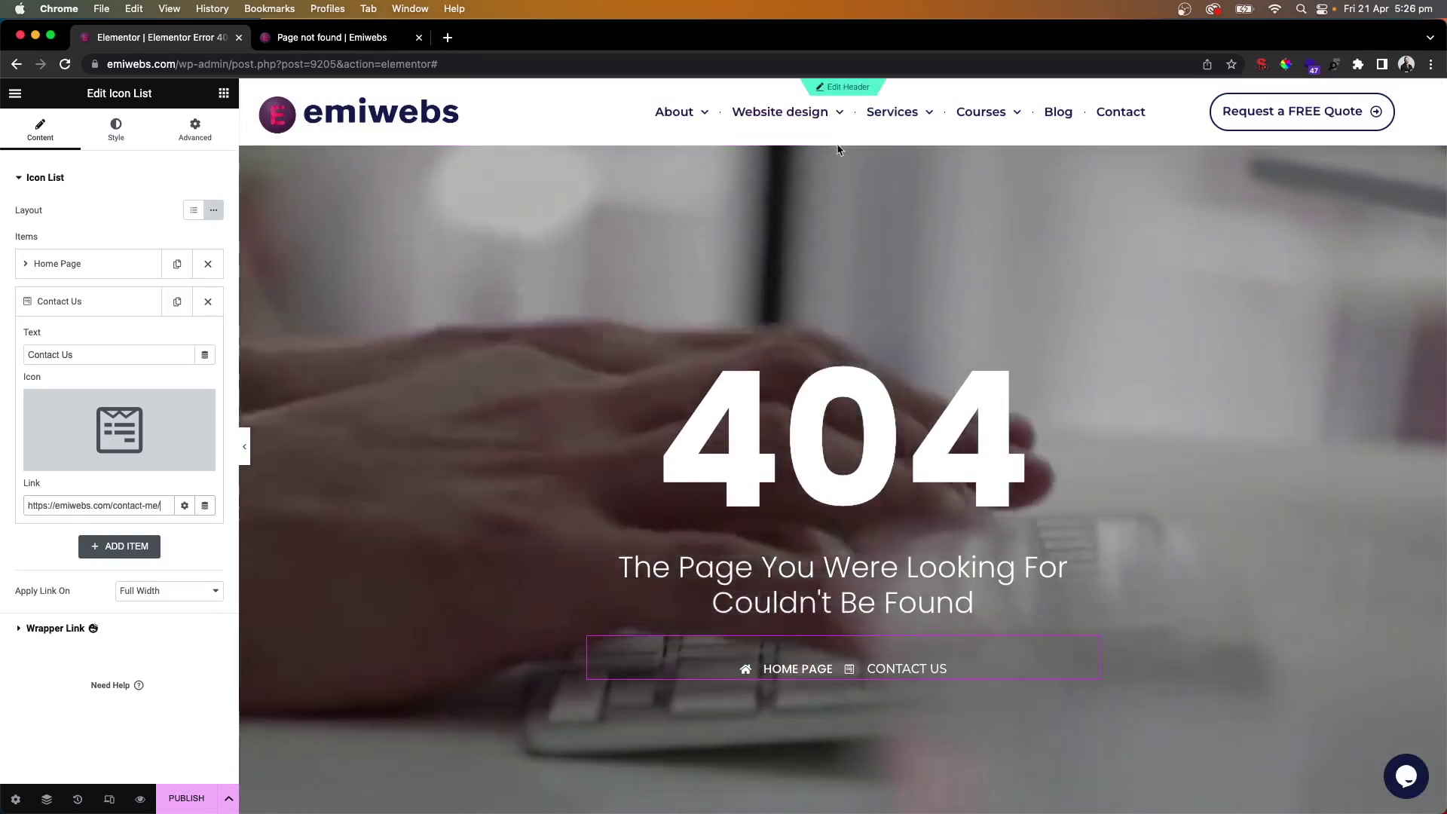
Replace the section's video background with a classic fill in the global Dark Blue colour
{"action": "left_click", "coordinate": [844, 139]}
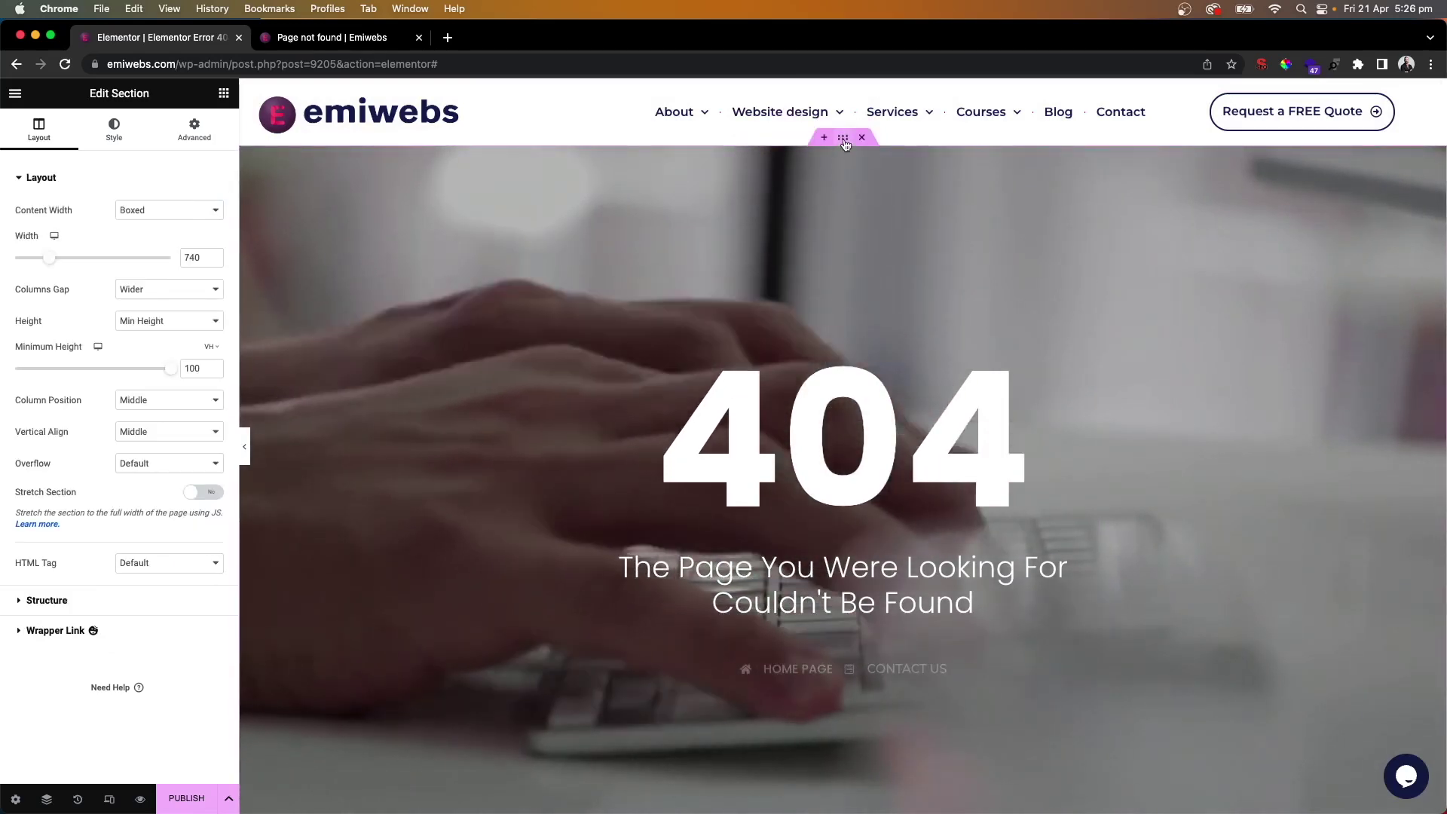
{"action": "left_click", "coordinate": [113, 128]}
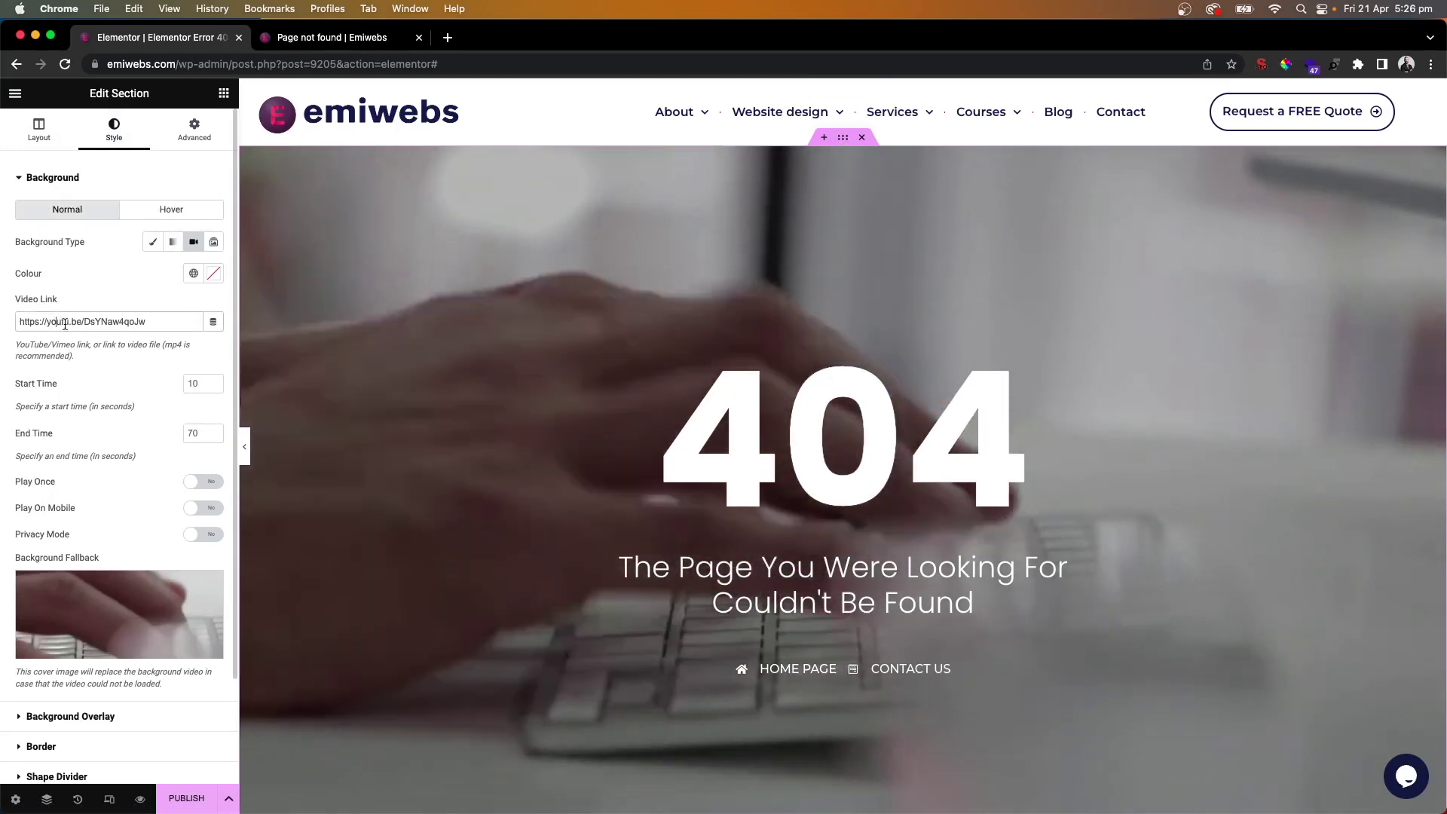
{"action": "left_click", "coordinate": [157, 243]}
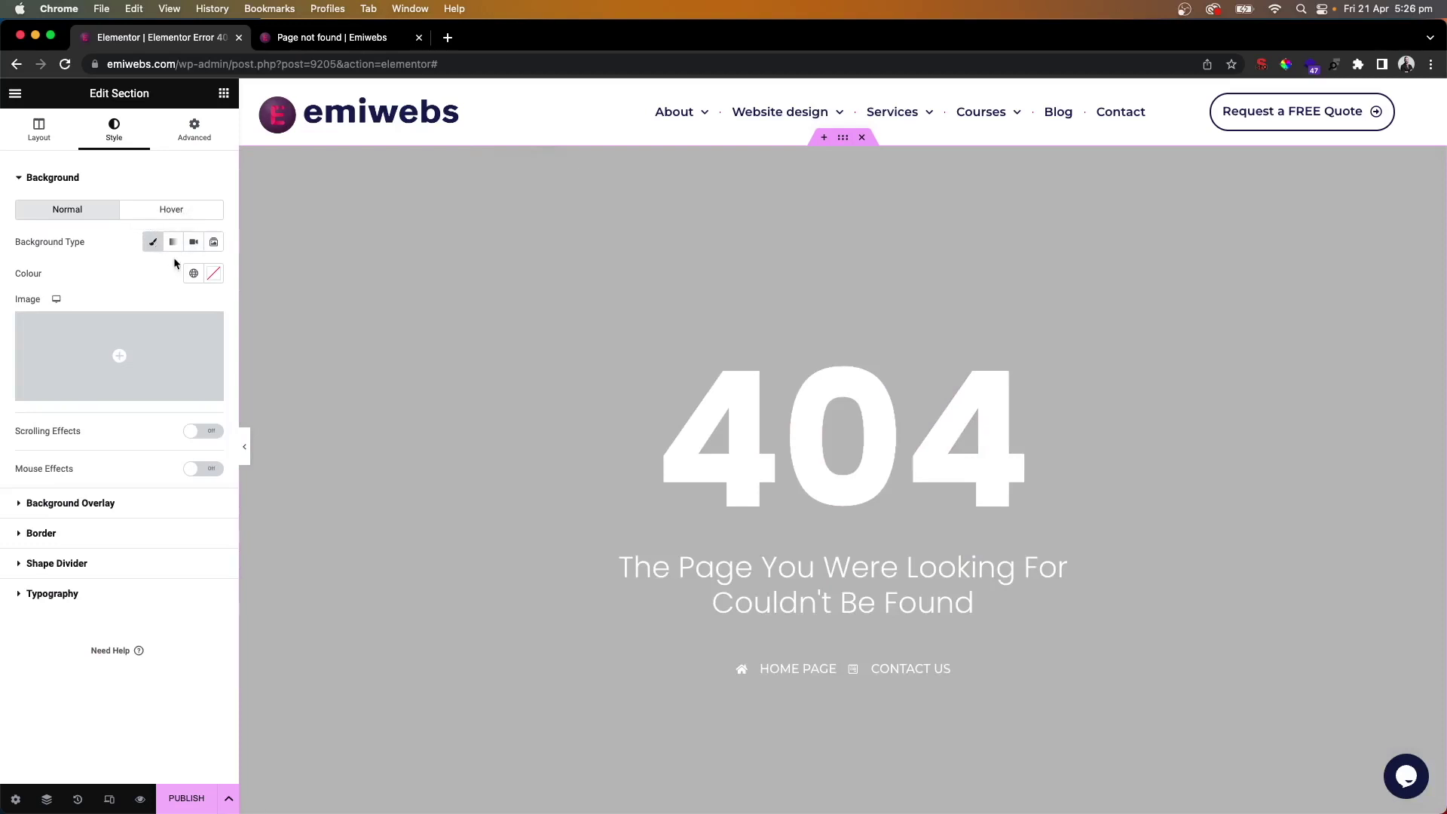
{"action": "left_click", "coordinate": [194, 272]}
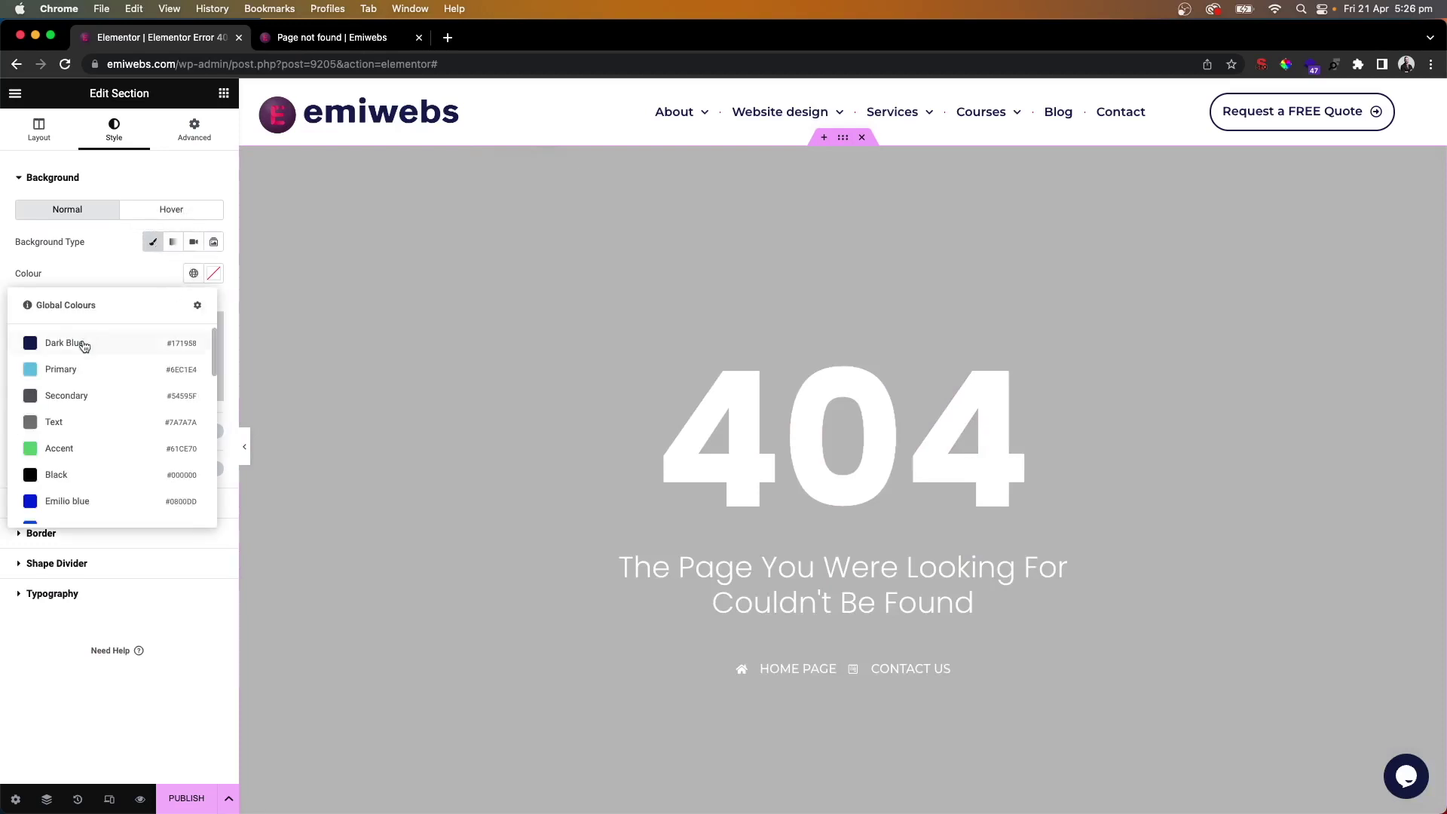
{"action": "left_click", "coordinate": [82, 344]}
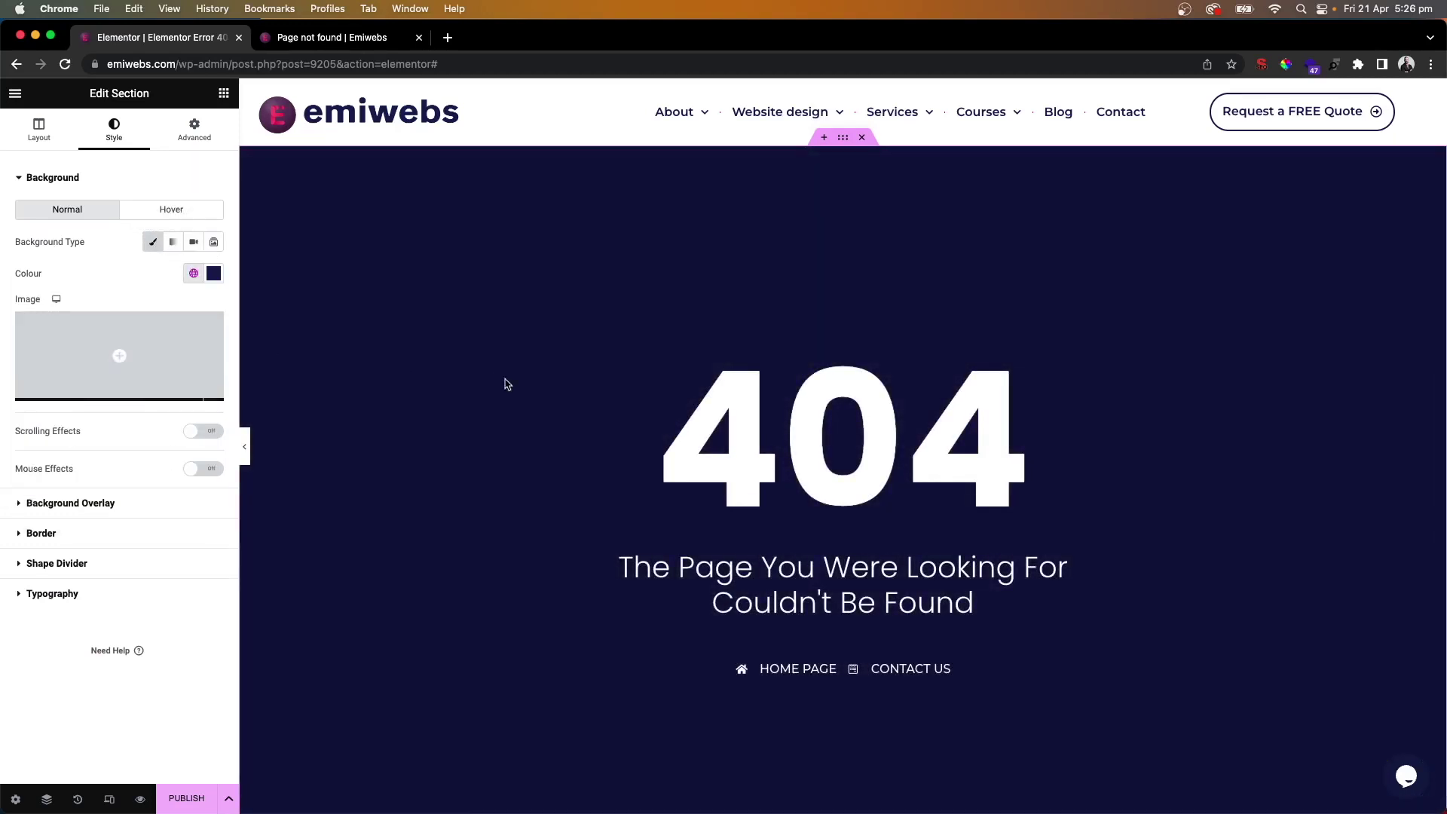
{"action": "scroll", "coordinate": [505, 385], "scroll_direction": "down", "scroll_amount": 2}
{"action": "scroll", "coordinate": [504, 385], "scroll_direction": "up", "scroll_amount": 2}
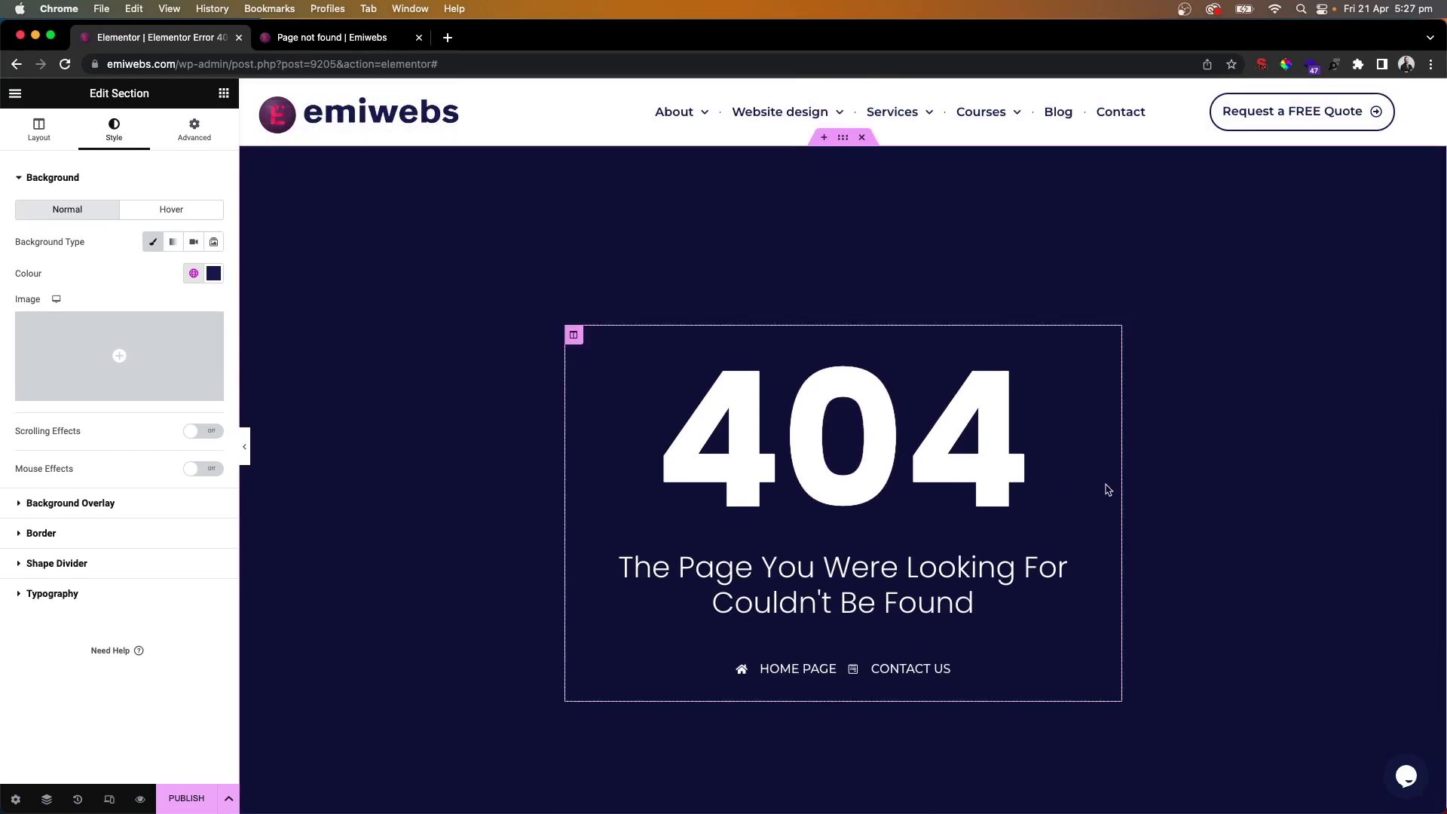
{"action": "scroll", "coordinate": [945, 433], "scroll_direction": "down", "scroll_amount": 1}
{"action": "scroll", "coordinate": [930, 439], "scroll_direction": "down", "scroll_amount": 2}
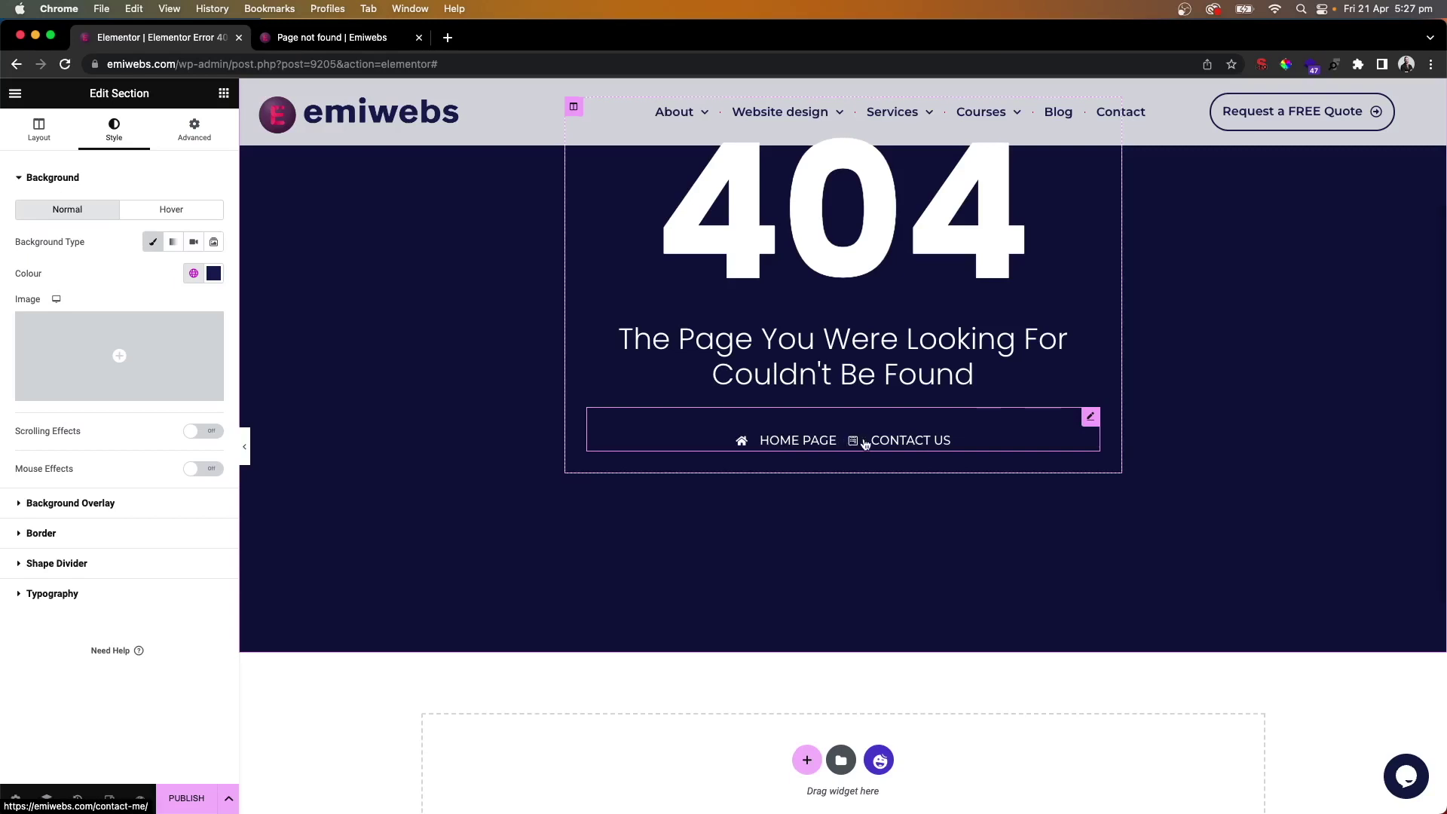
{"action": "scroll", "coordinate": [867, 444], "scroll_direction": "up", "scroll_amount": 2}
{"action": "scroll", "coordinate": [866, 444], "scroll_direction": "up", "scroll_amount": 2}
{"action": "scroll", "coordinate": [866, 443], "scroll_direction": "down", "scroll_amount": 4}
{"action": "scroll", "coordinate": [865, 443], "scroll_direction": "up", "scroll_amount": 2}
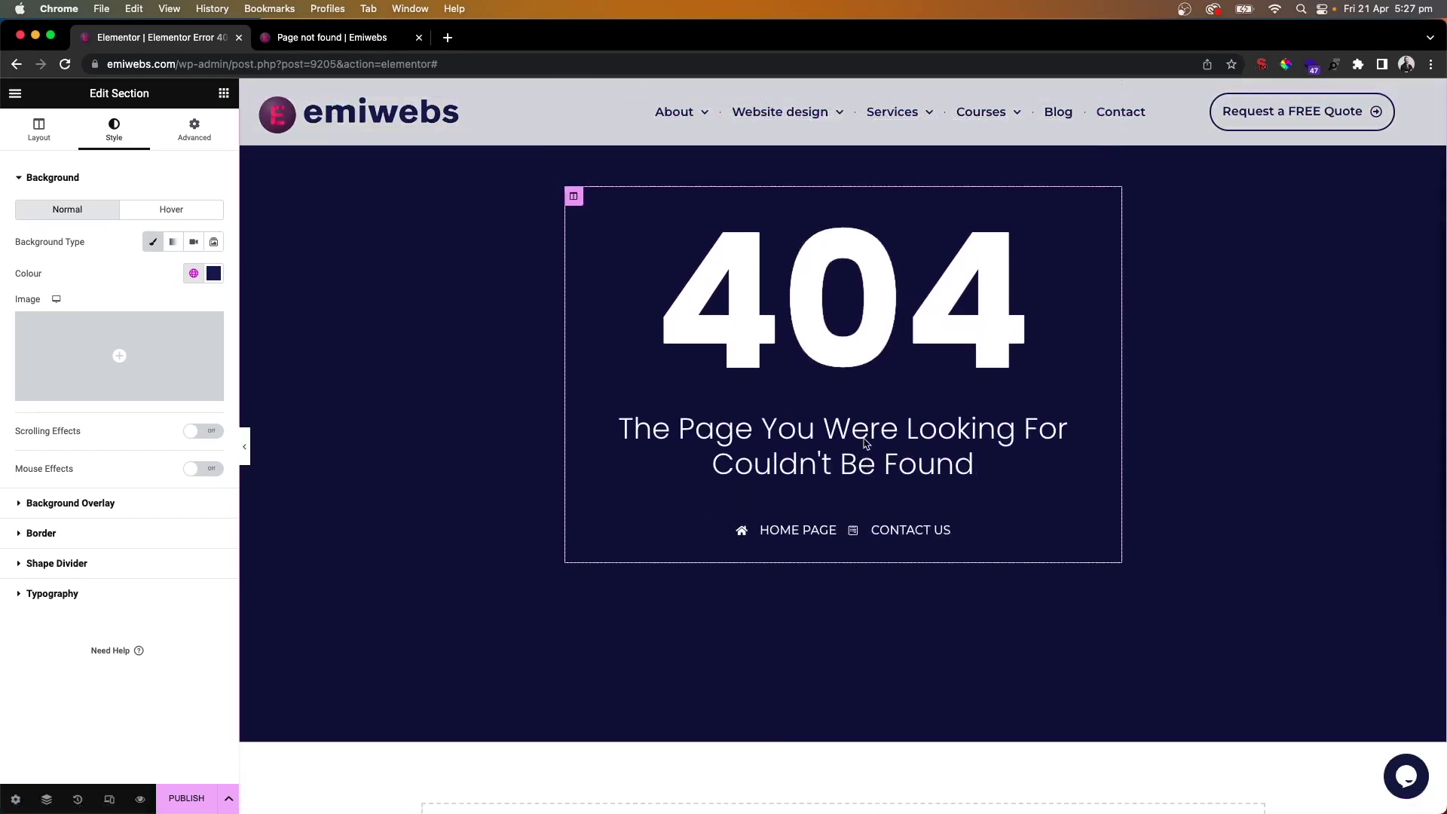
{"action": "scroll", "coordinate": [866, 444], "scroll_direction": "up", "scroll_amount": 1}
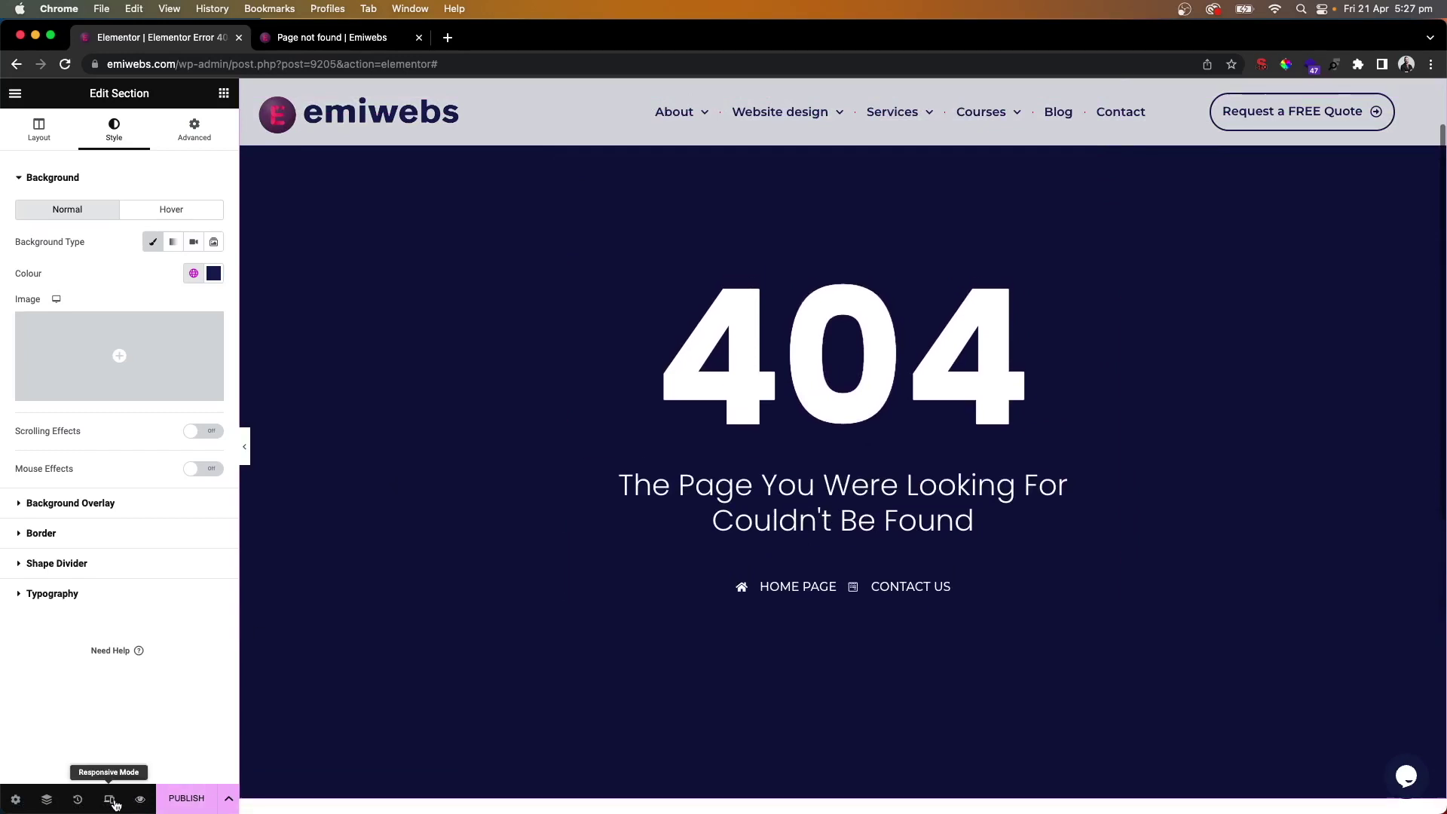
Check the 404 page at tablet and mobile widths in responsive mode, ending on desktop
{"action": "left_click", "coordinate": [113, 802]}
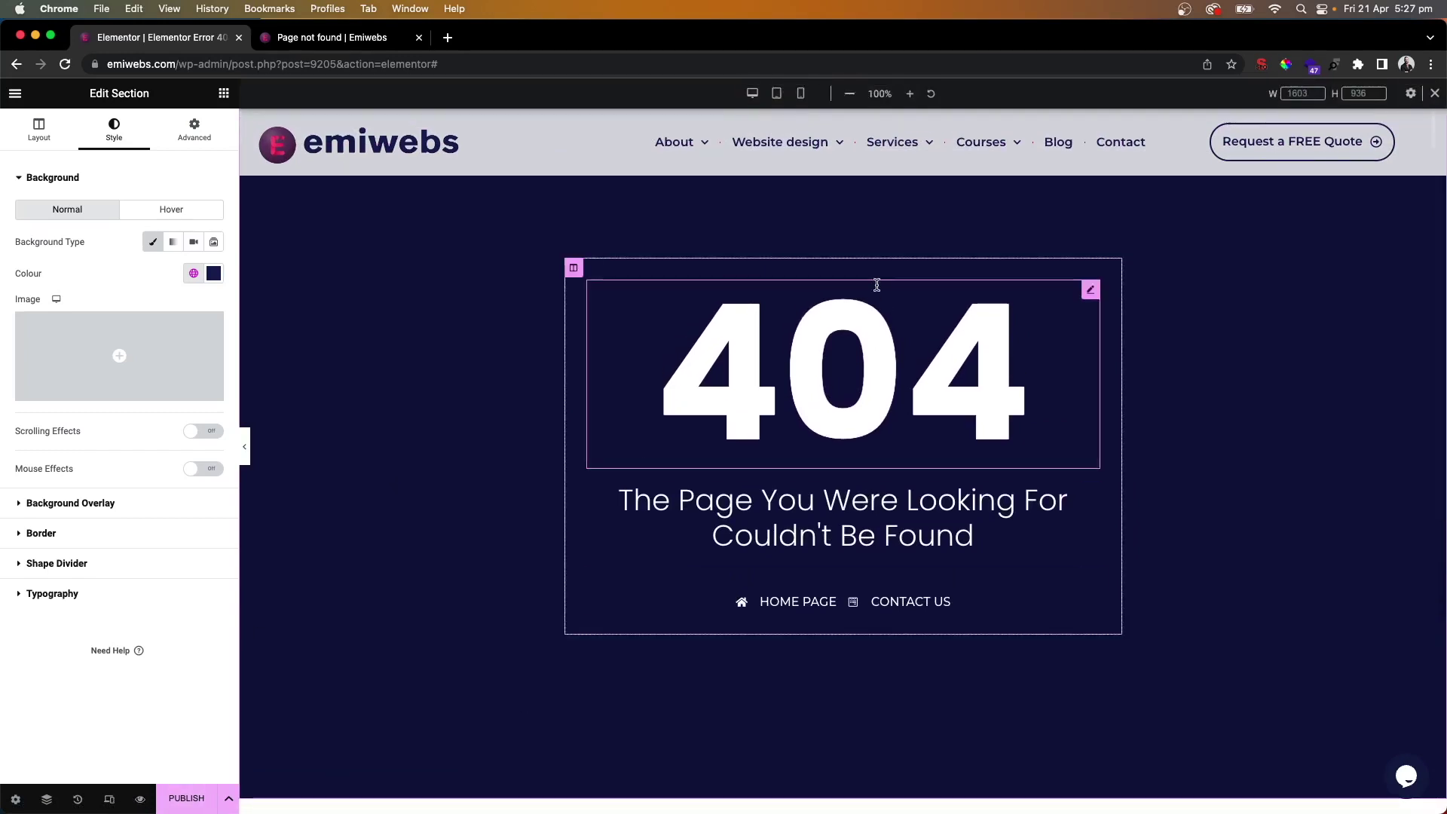
{"action": "left_click", "coordinate": [777, 94]}
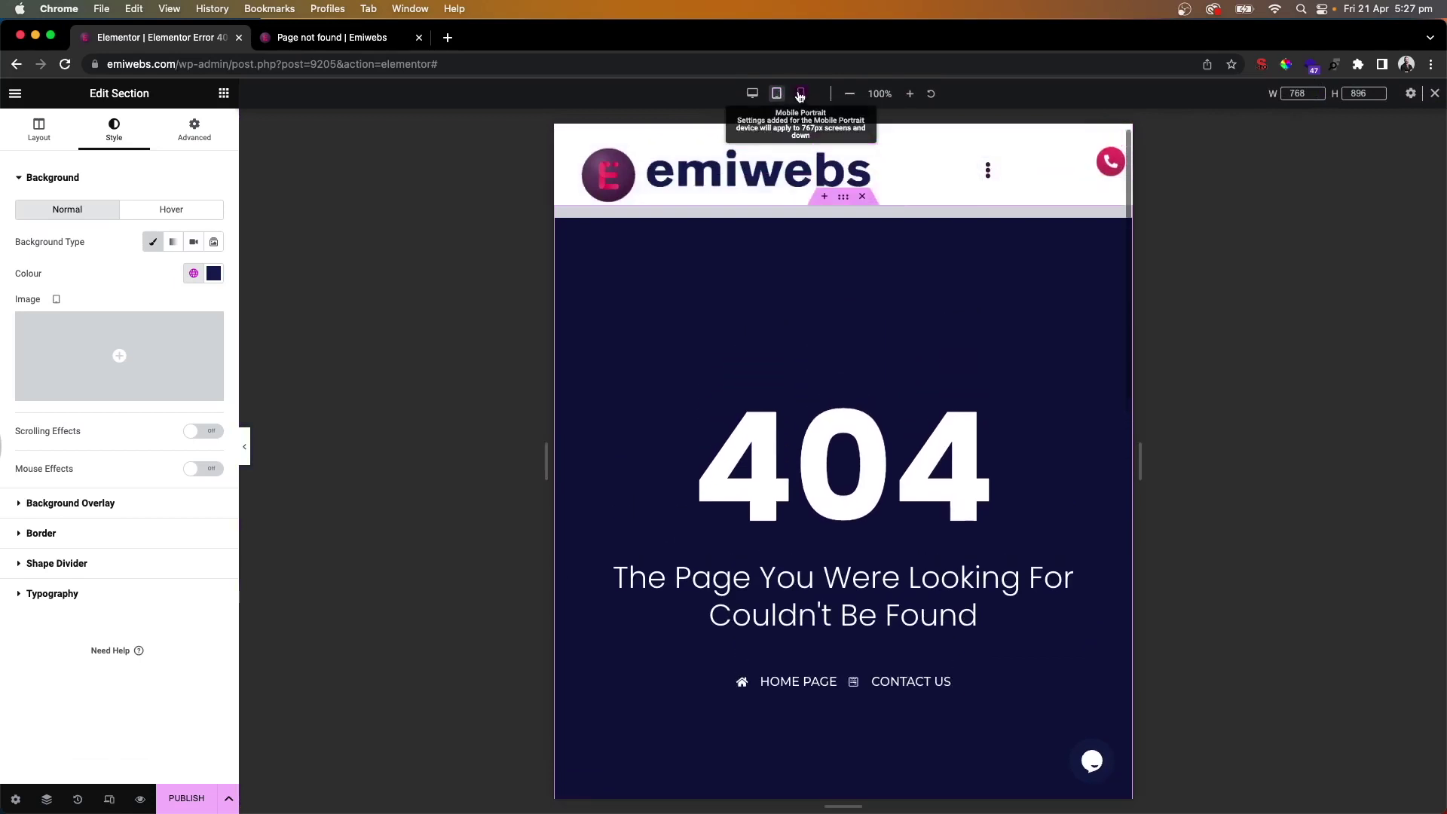
{"action": "scroll", "coordinate": [836, 406], "scroll_direction": "down", "scroll_amount": 5}
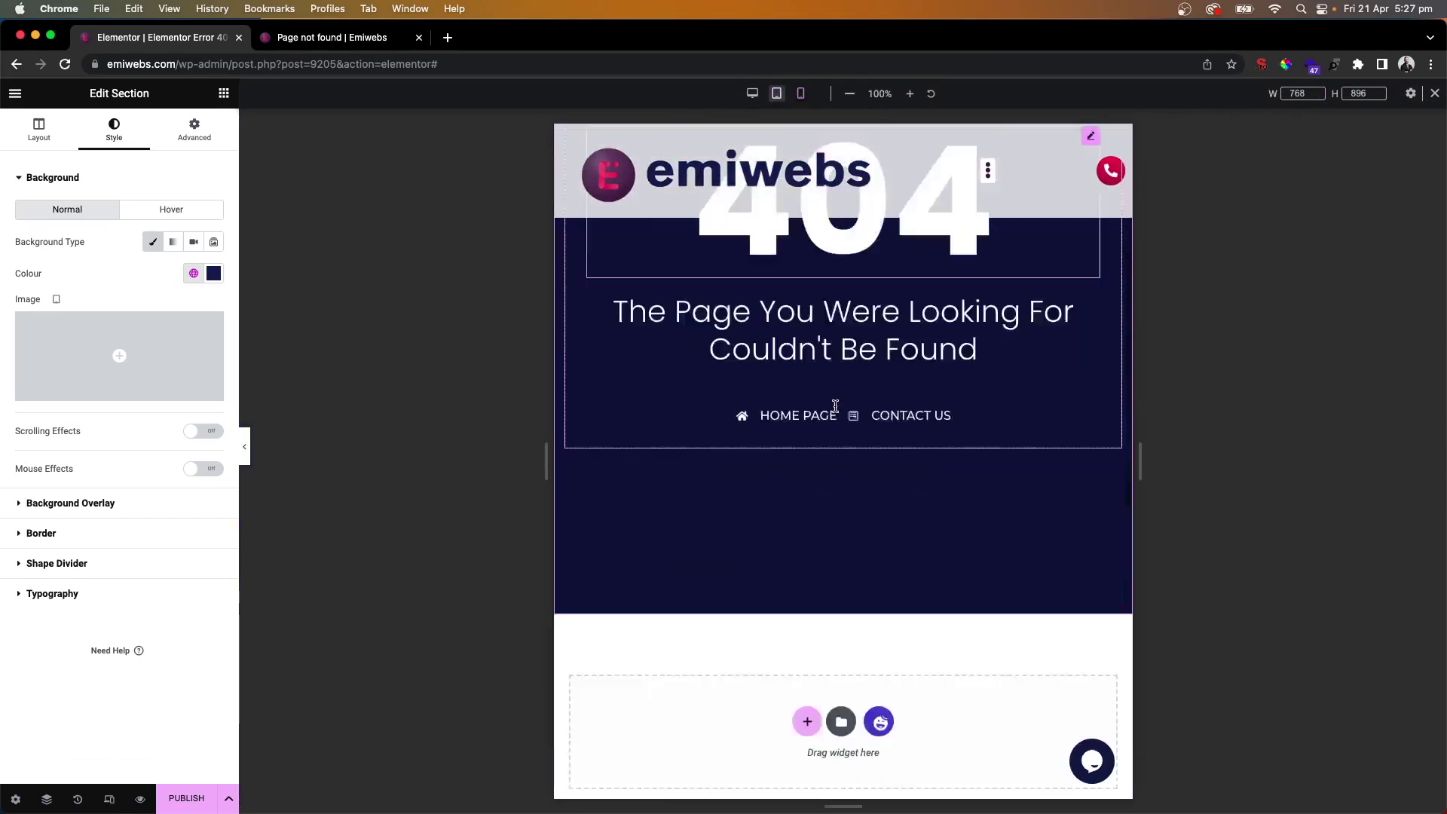
{"action": "scroll", "coordinate": [836, 408], "scroll_direction": "down", "scroll_amount": 5}
{"action": "scroll", "coordinate": [837, 412], "scroll_direction": "up", "scroll_amount": 4}
{"action": "scroll", "coordinate": [838, 414], "scroll_direction": "up", "scroll_amount": 4}
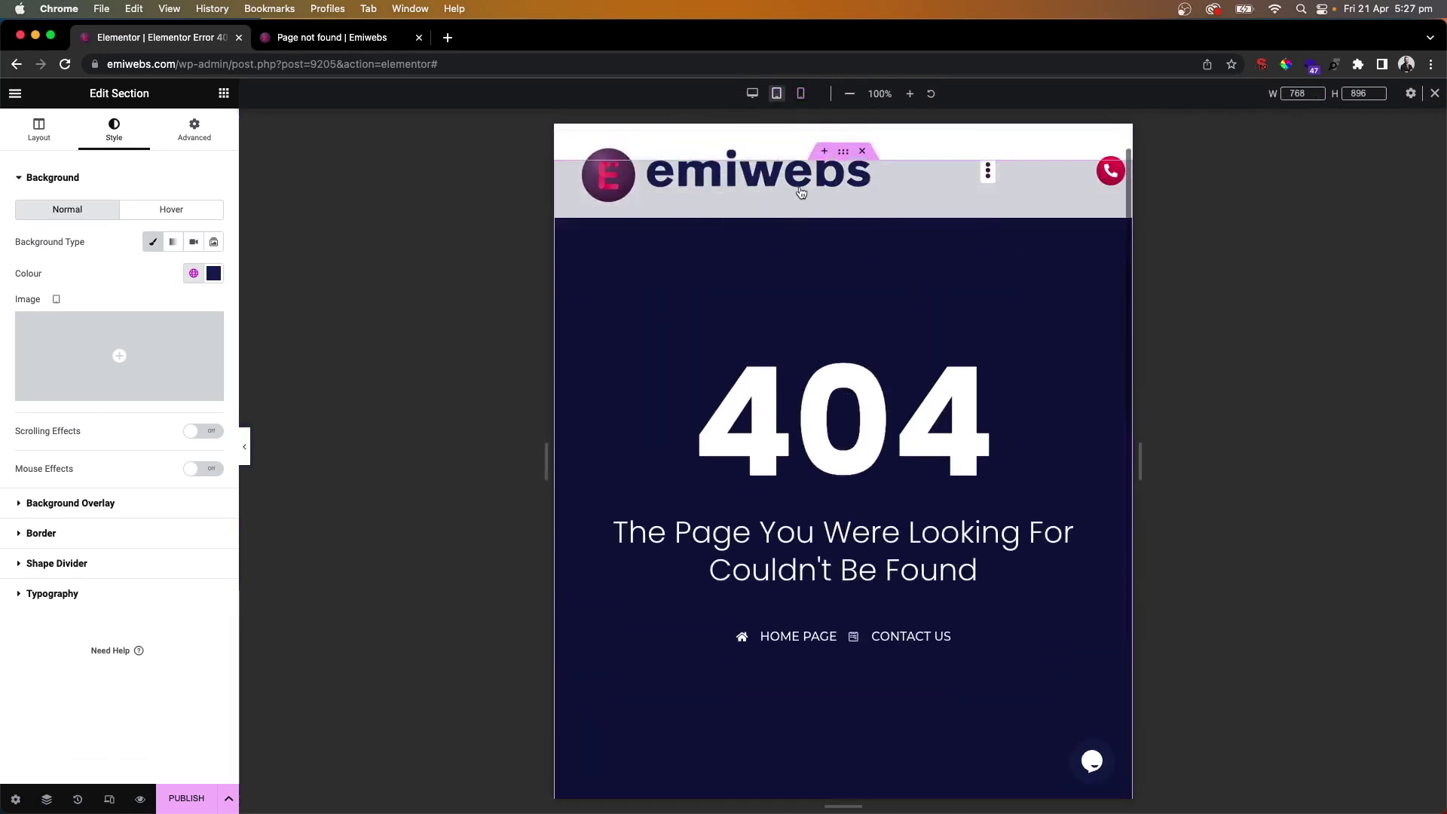
{"action": "left_click", "coordinate": [801, 93]}
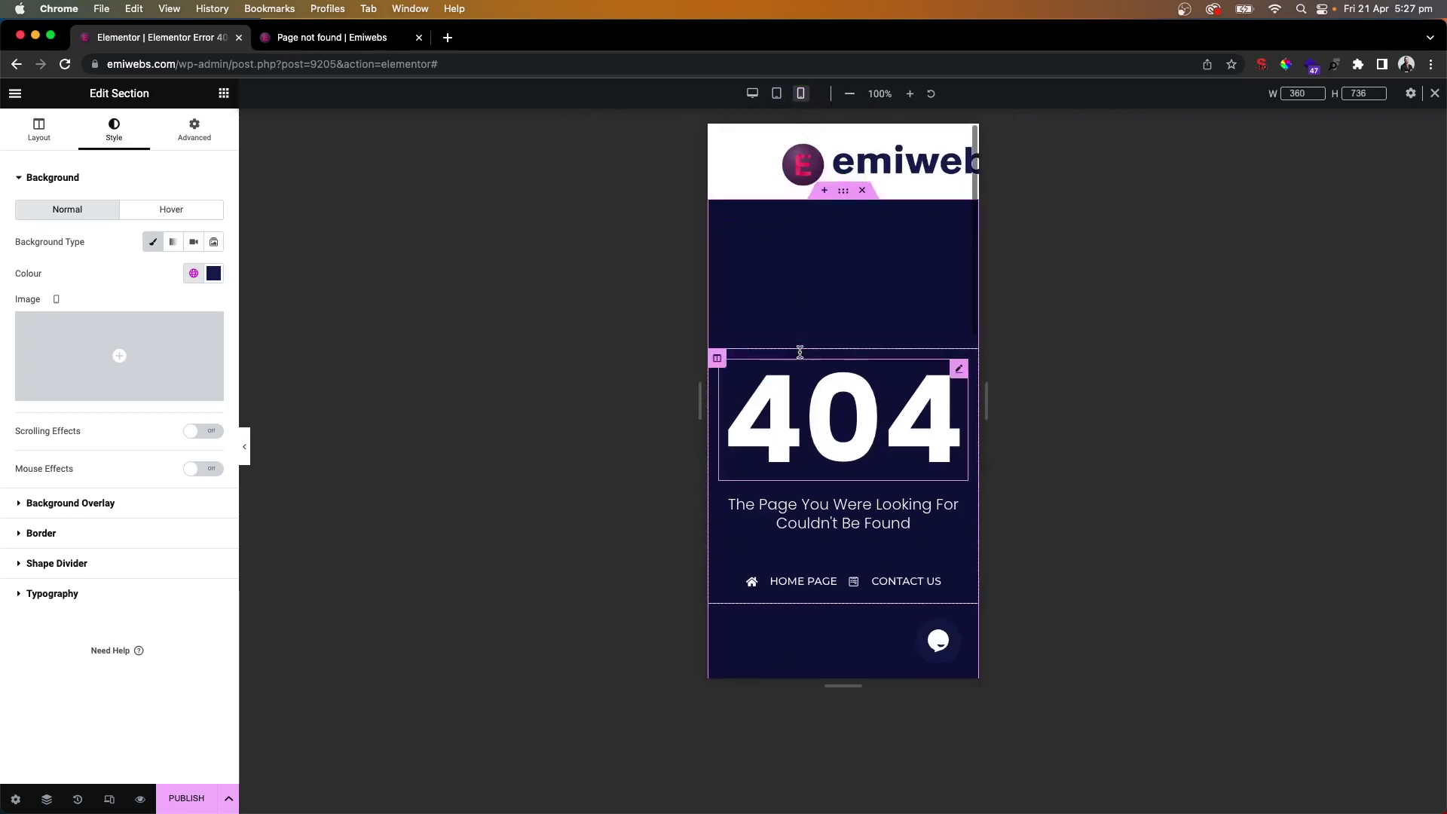
{"action": "scroll", "coordinate": [799, 353], "scroll_direction": "down", "scroll_amount": 5}
{"action": "scroll", "coordinate": [801, 351], "scroll_direction": "down", "scroll_amount": 1}
{"action": "scroll", "coordinate": [800, 364], "scroll_direction": "up", "scroll_amount": 6}
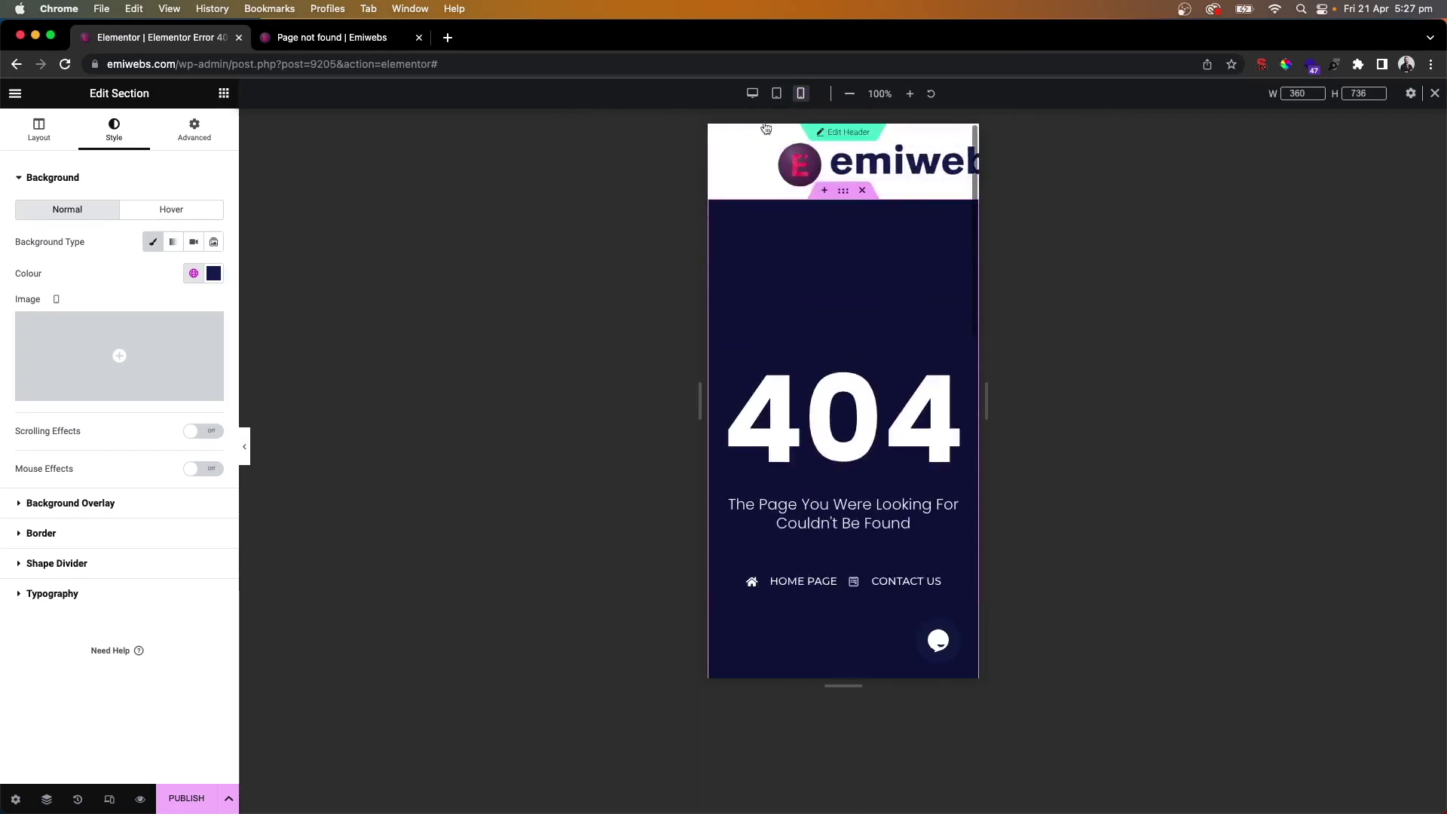
{"action": "left_click", "coordinate": [753, 94]}
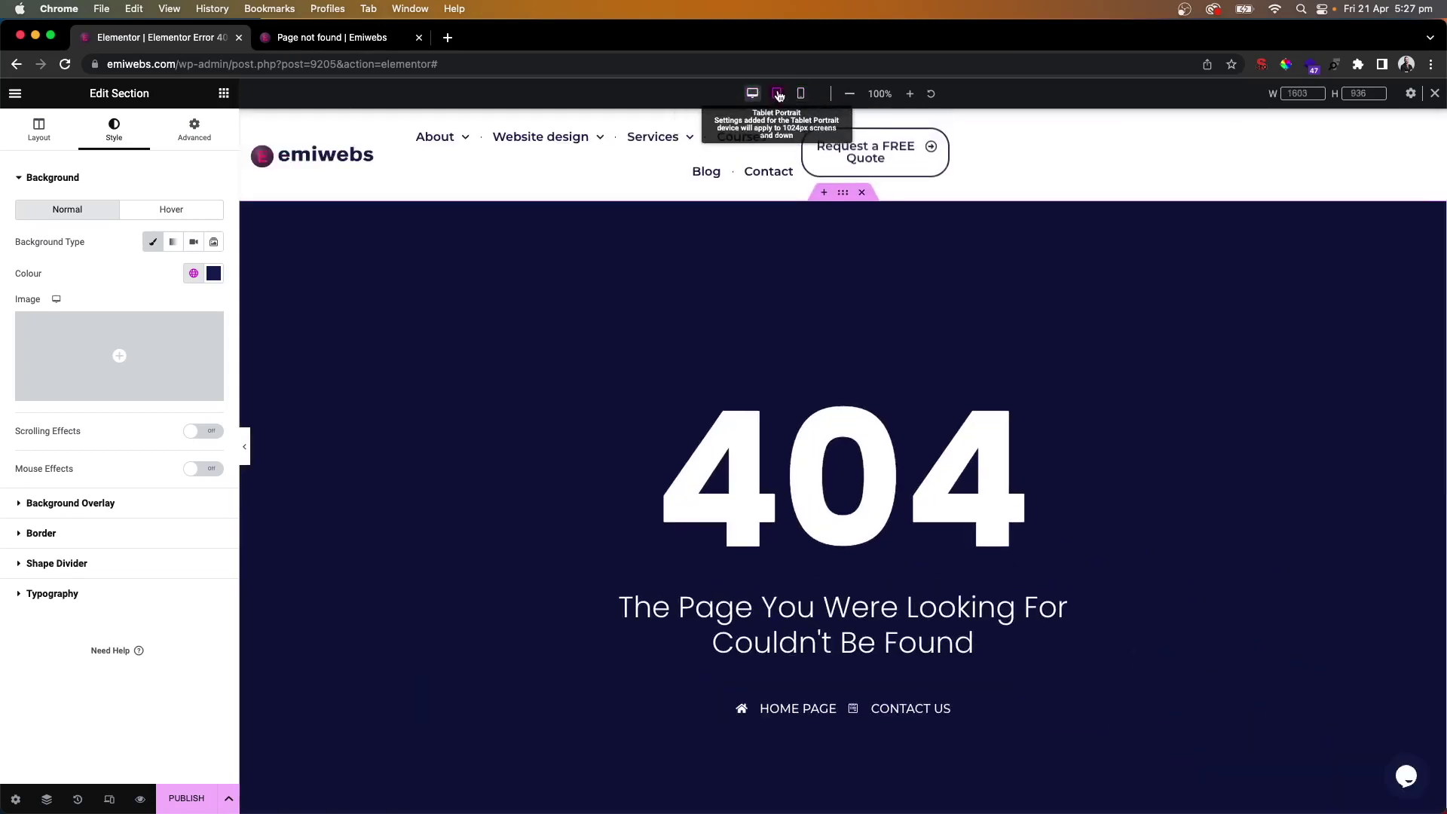
{"action": "left_click", "coordinate": [777, 95]}
{"action": "left_click", "coordinate": [801, 93]}
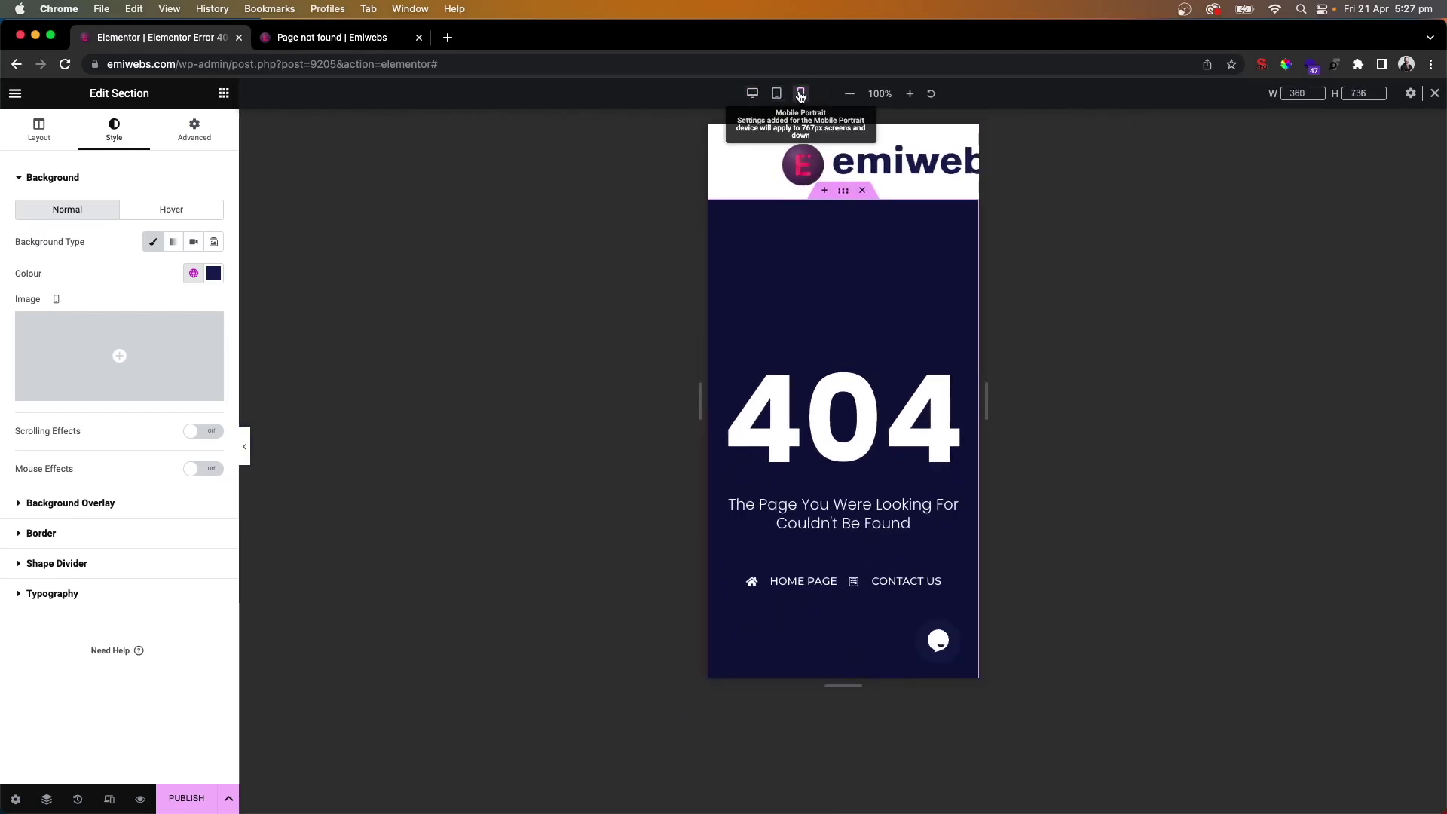
{"action": "left_click", "coordinate": [753, 94]}
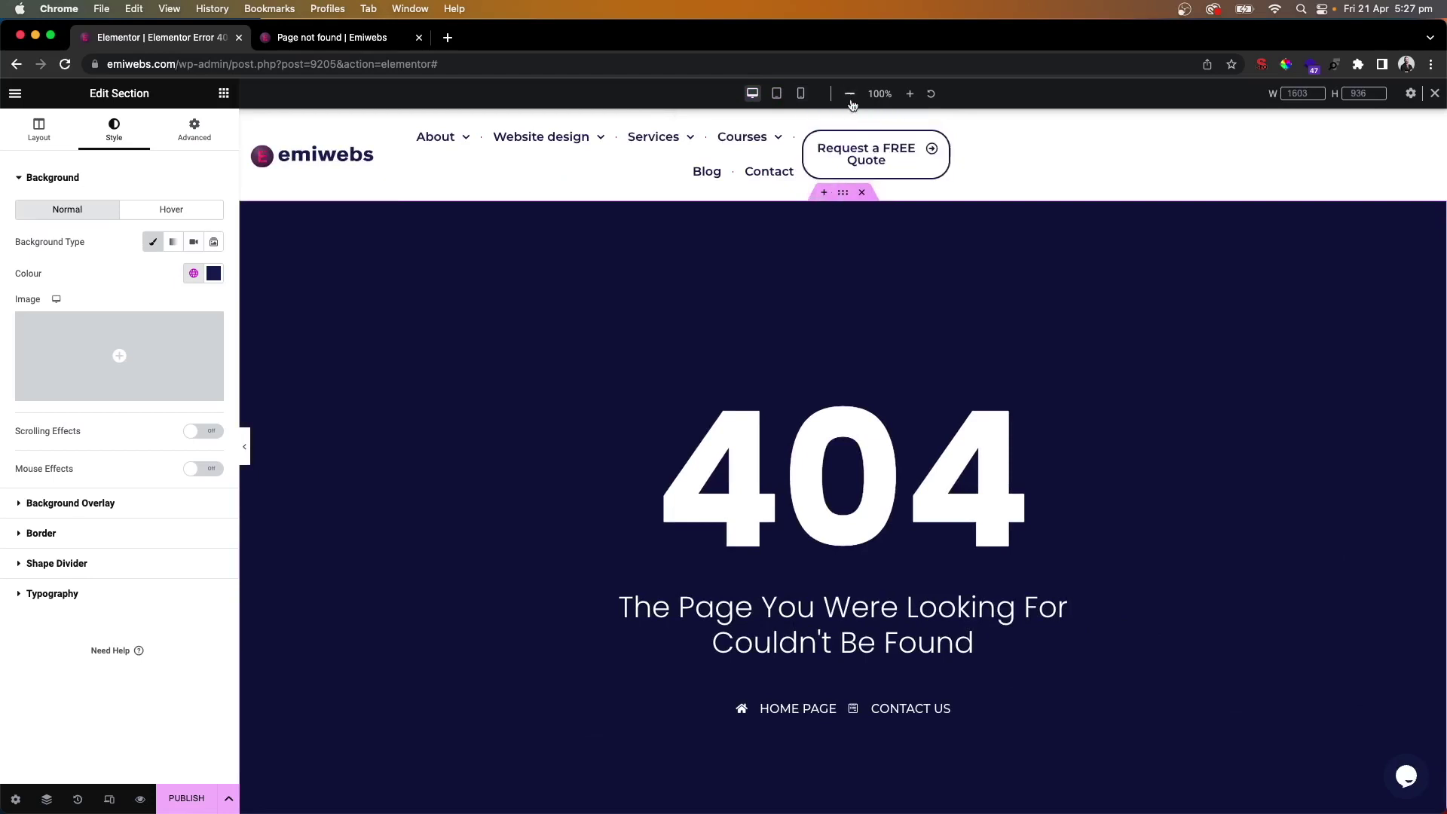
Save the template's changes via the Save Changes prompt and bring up its publish settings
{"action": "left_click", "coordinate": [843, 118]}
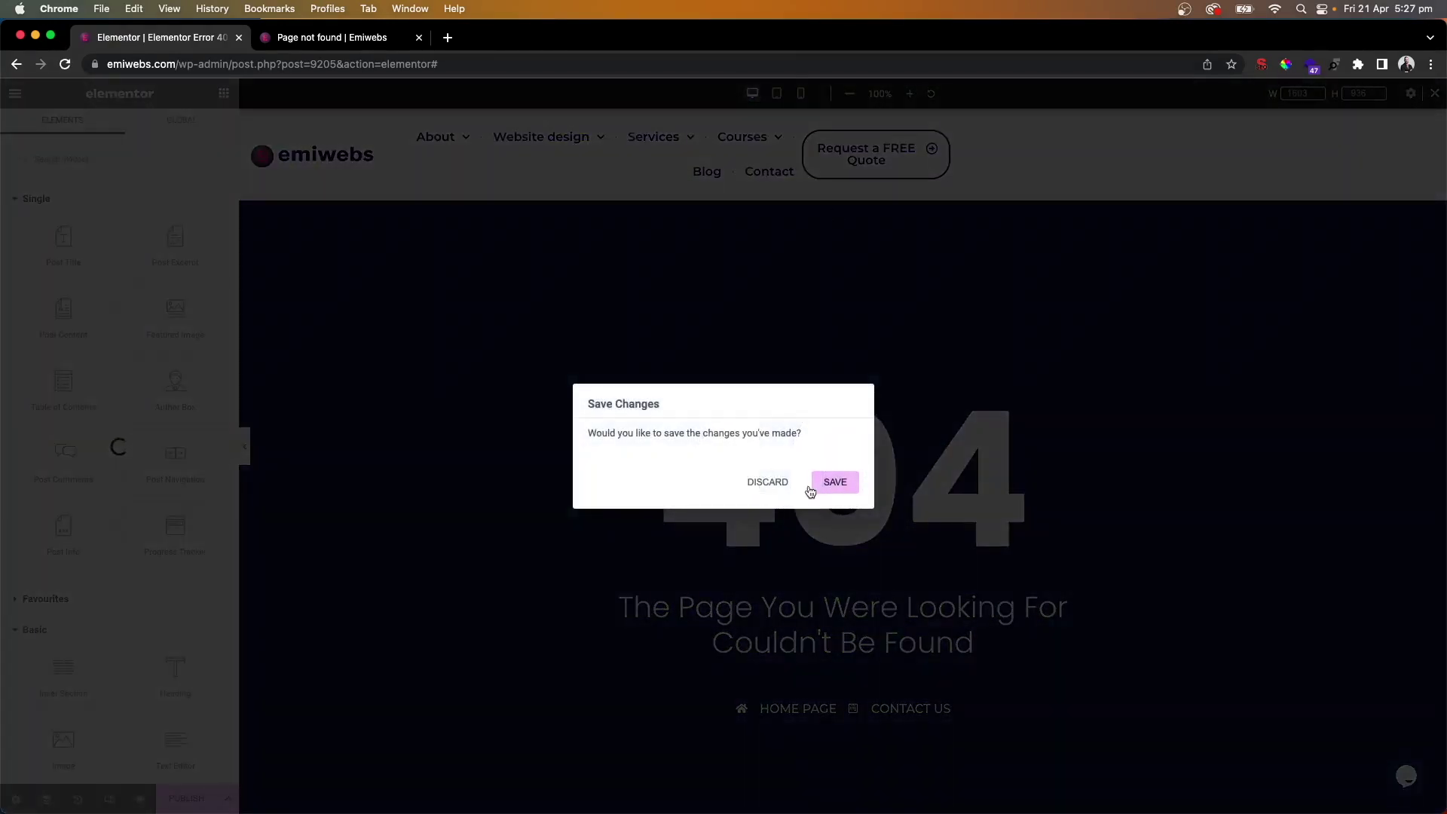
{"action": "left_click", "coordinate": [834, 482]}
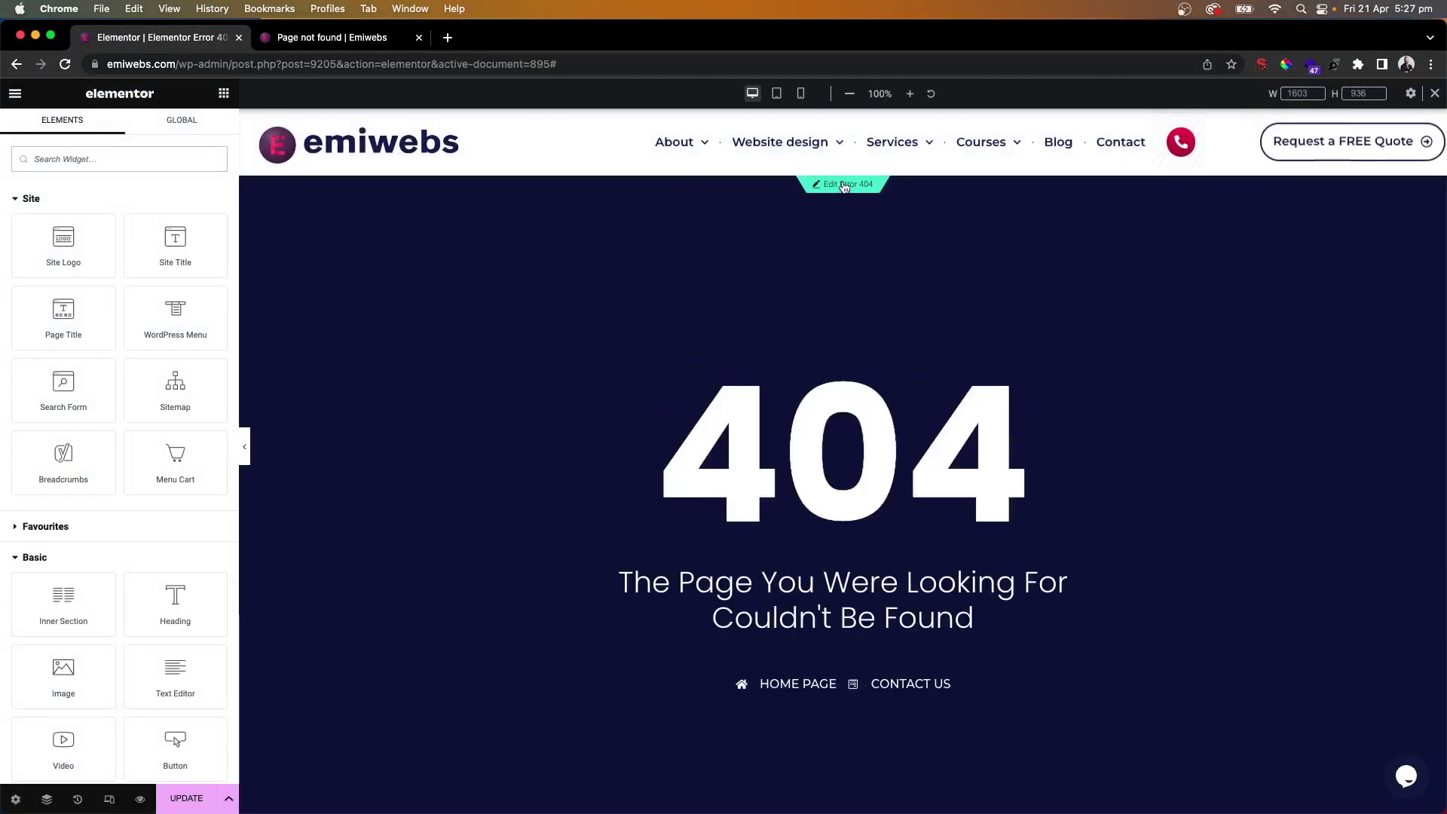
{"action": "left_click", "coordinate": [844, 186]}
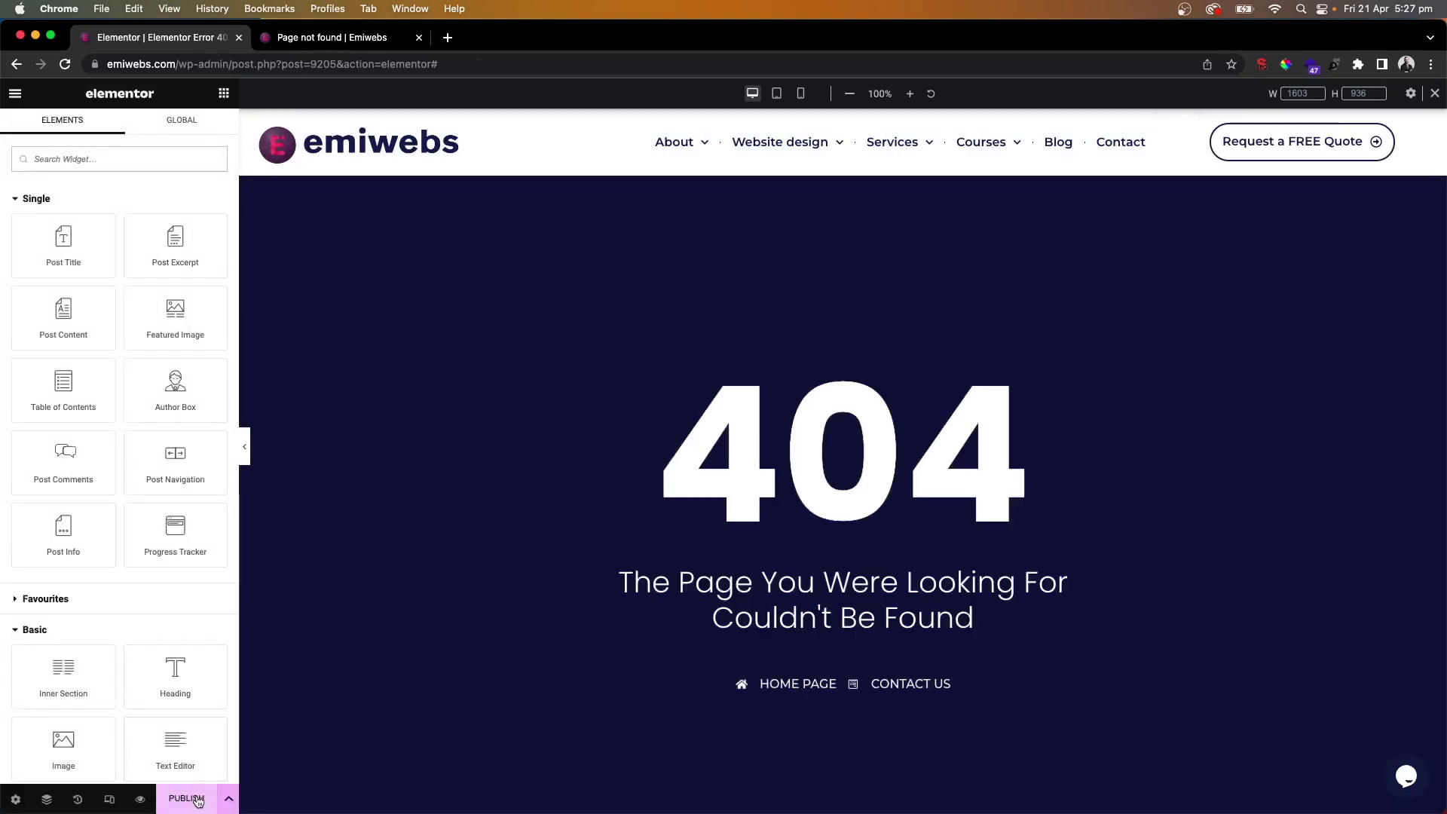
{"action": "left_click", "coordinate": [199, 803]}
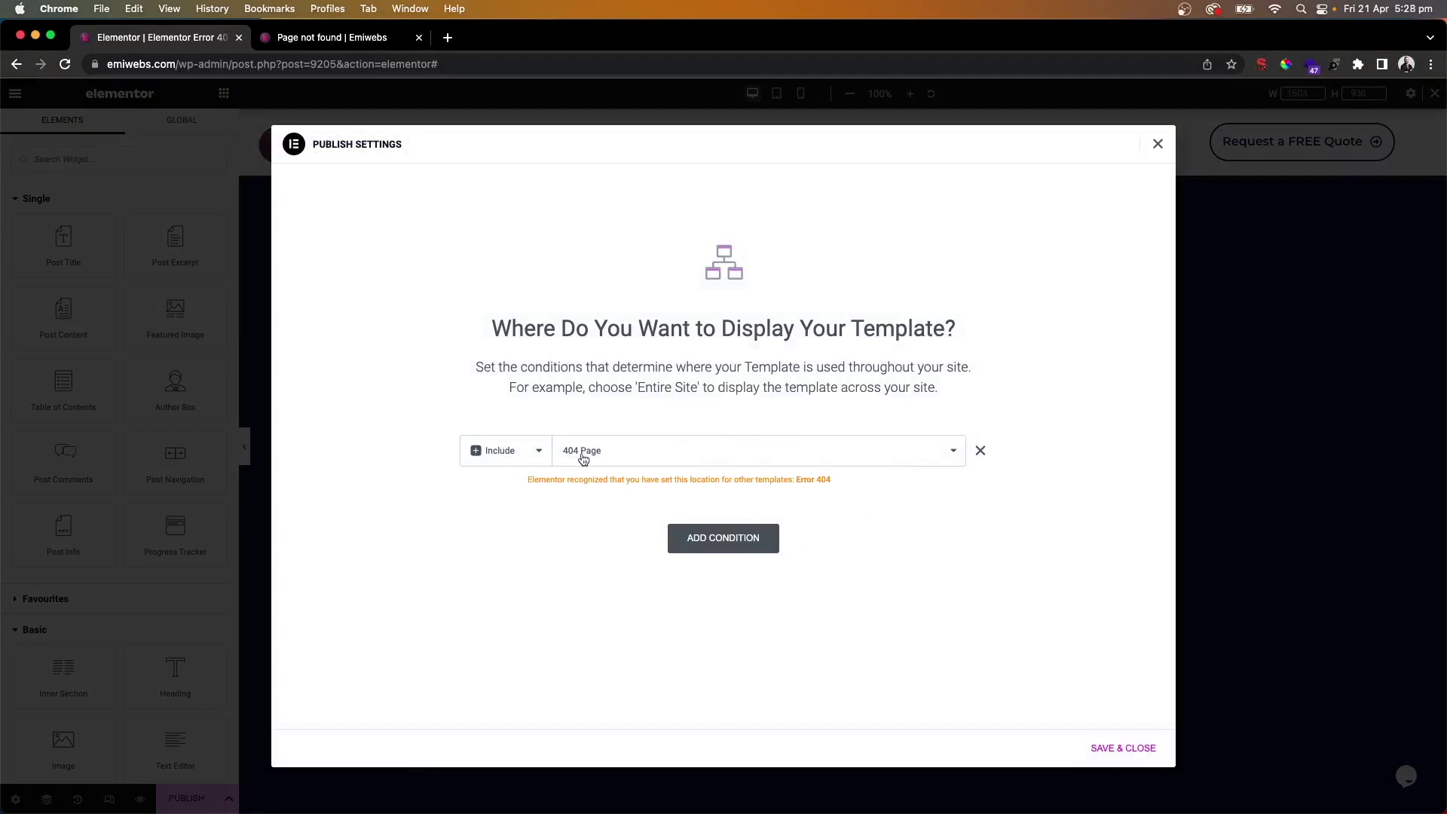
Add a 404 Page display condition, remove the duplicate row, and close the publish settings
{"action": "left_click", "coordinate": [710, 550]}
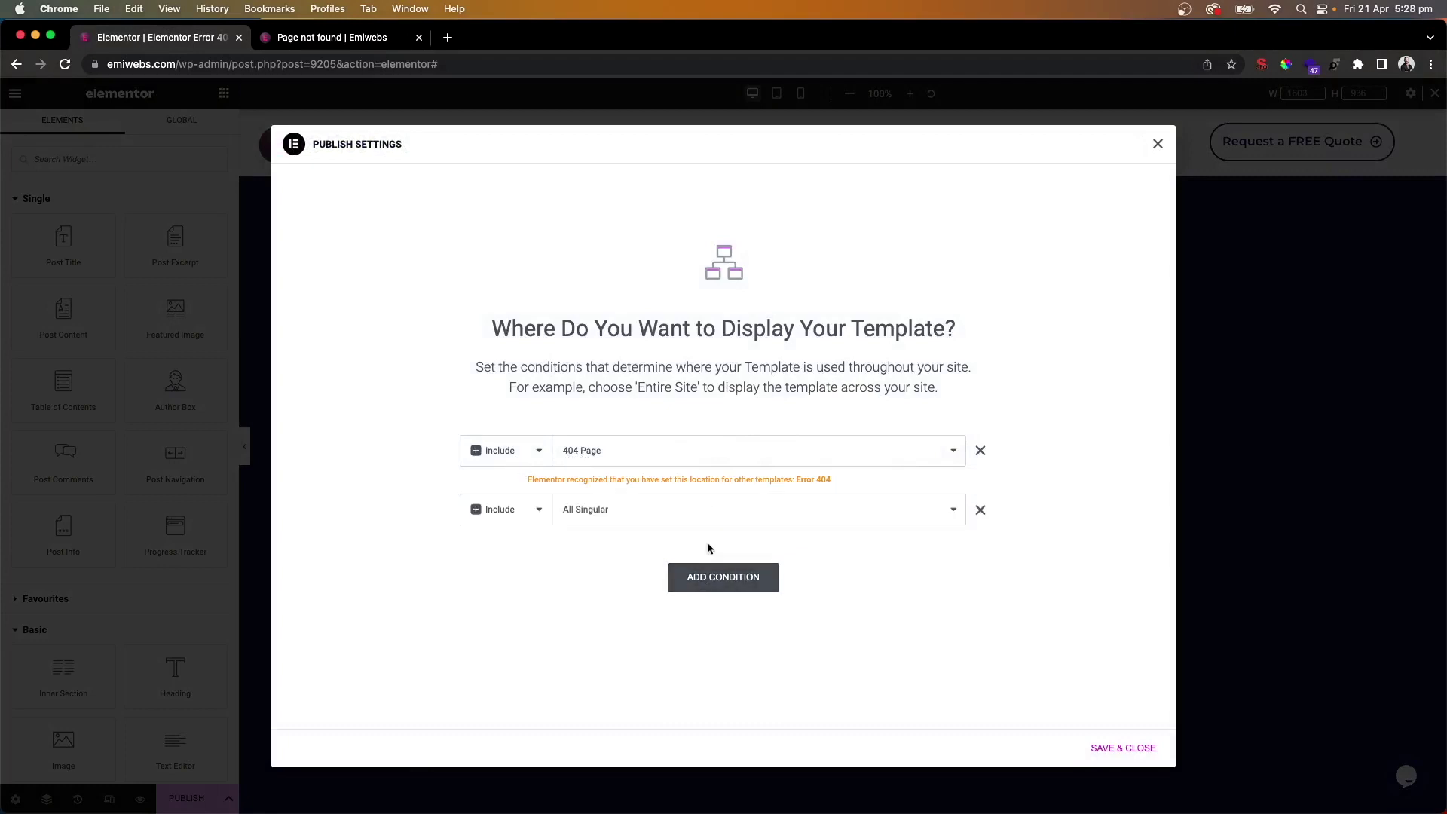
{"action": "left_click", "coordinate": [591, 514]}
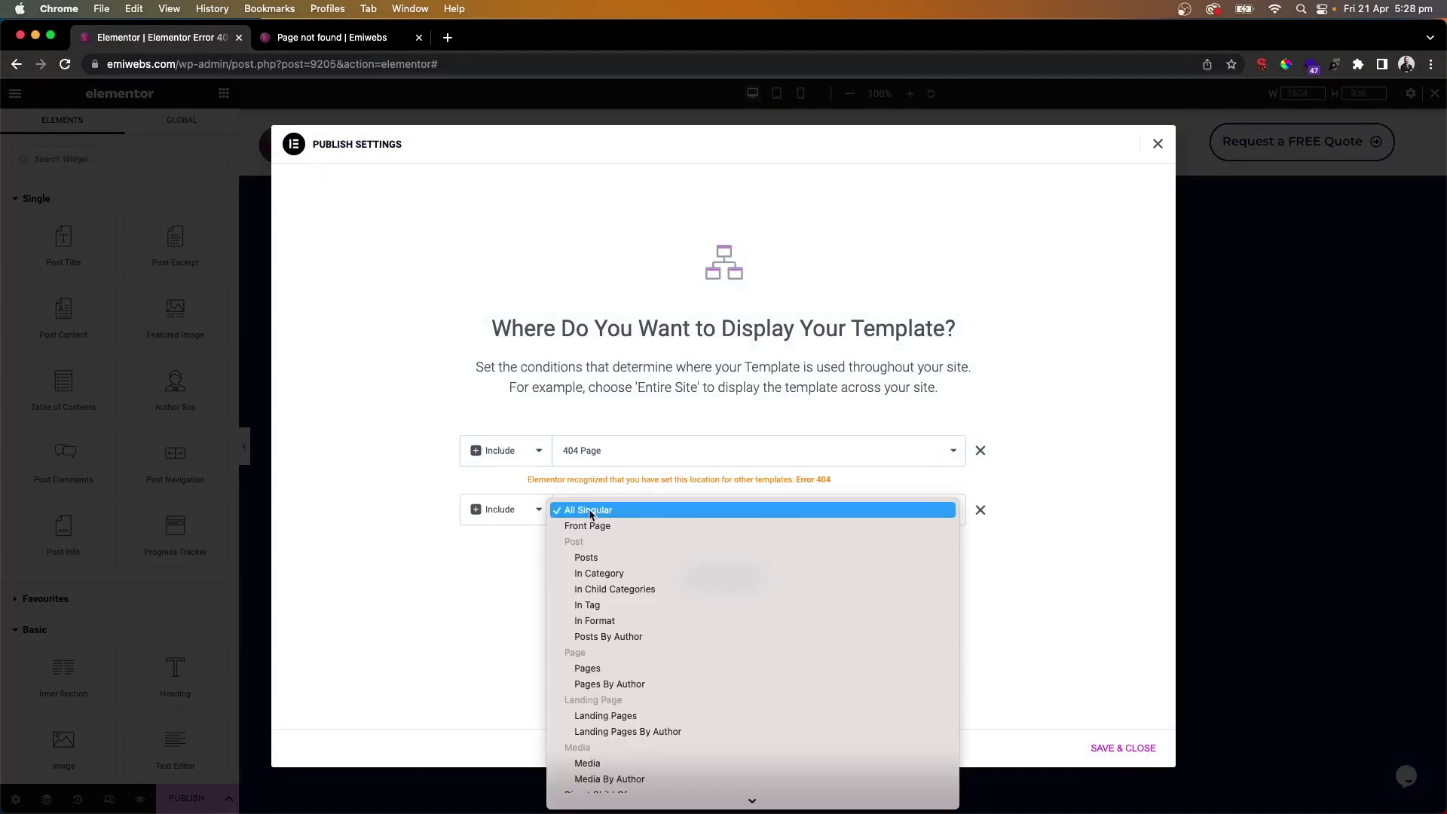
{"action": "scroll", "coordinate": [593, 566], "scroll_direction": "down", "scroll_amount": 3}
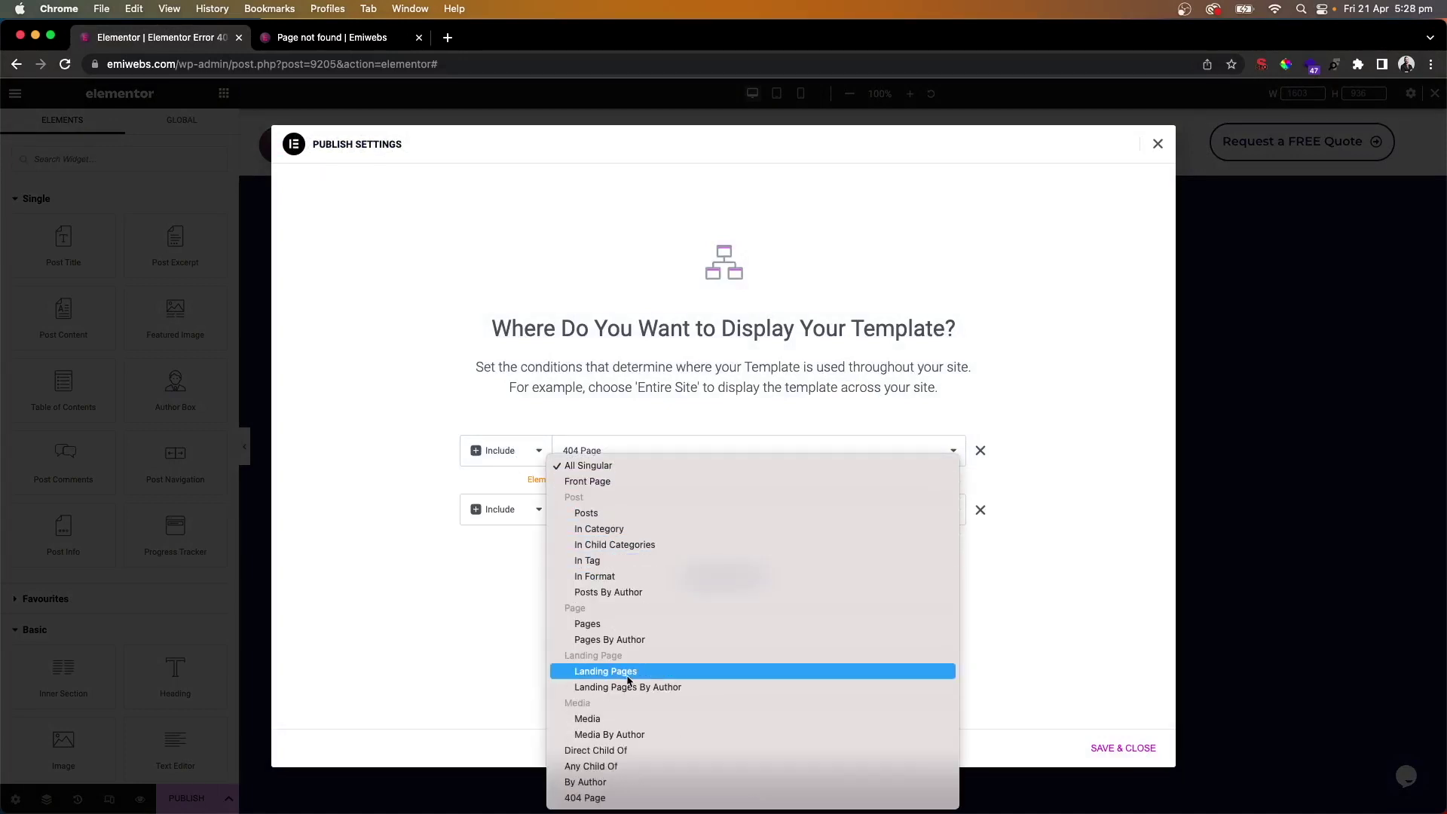
{"action": "left_click", "coordinate": [575, 799]}
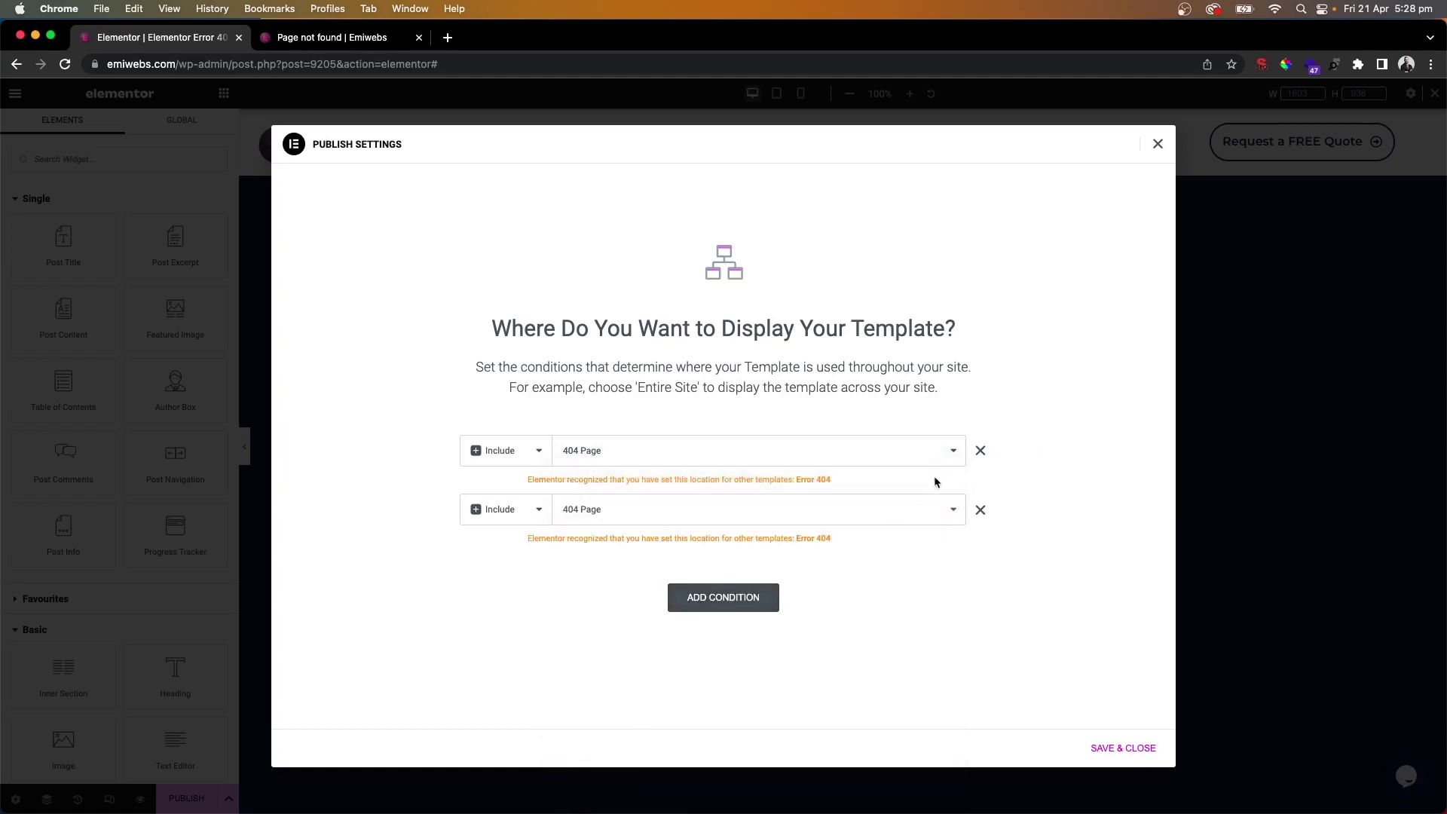
{"action": "left_click", "coordinate": [981, 510]}
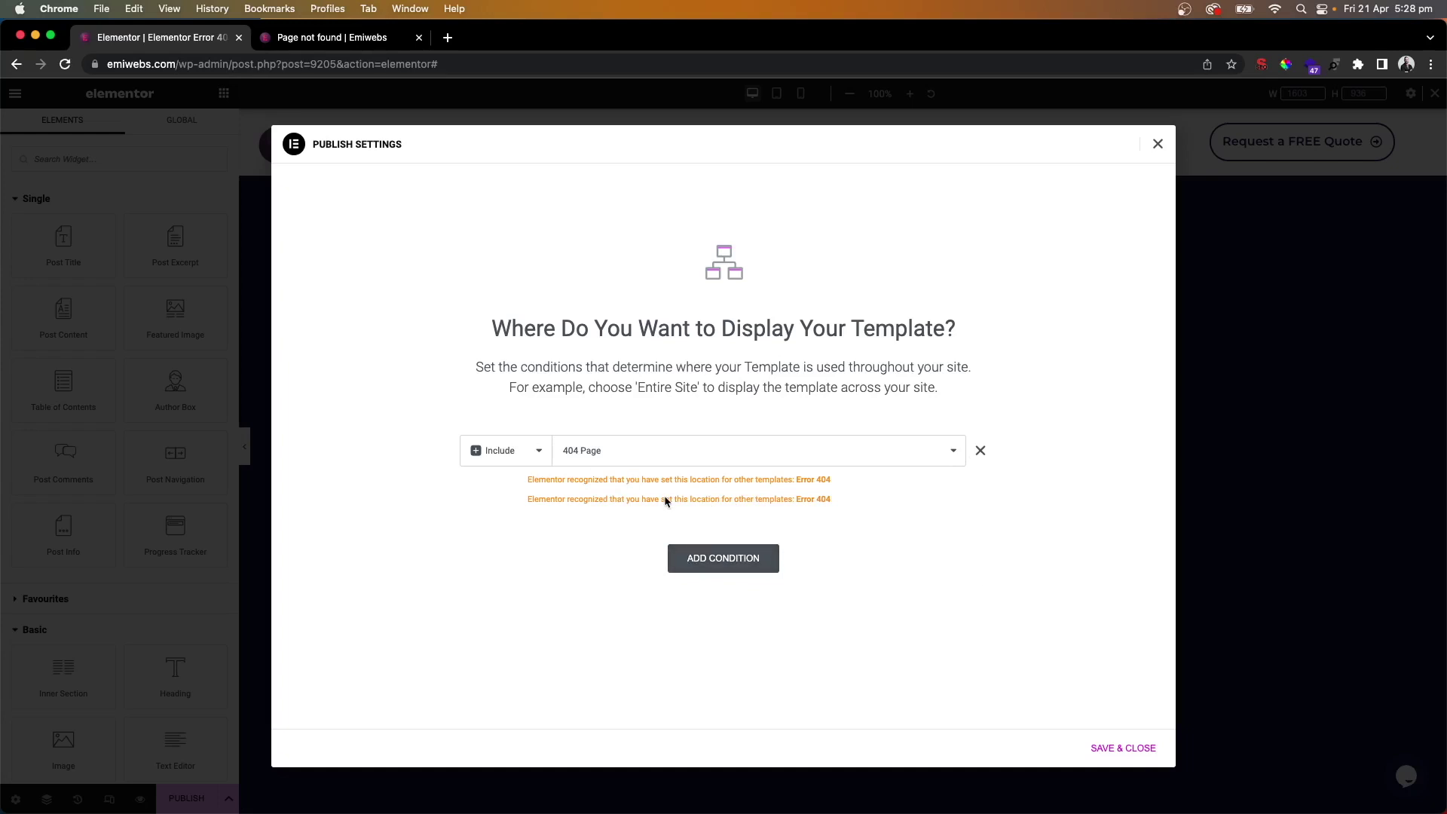
{"action": "left_click", "coordinate": [1157, 144]}
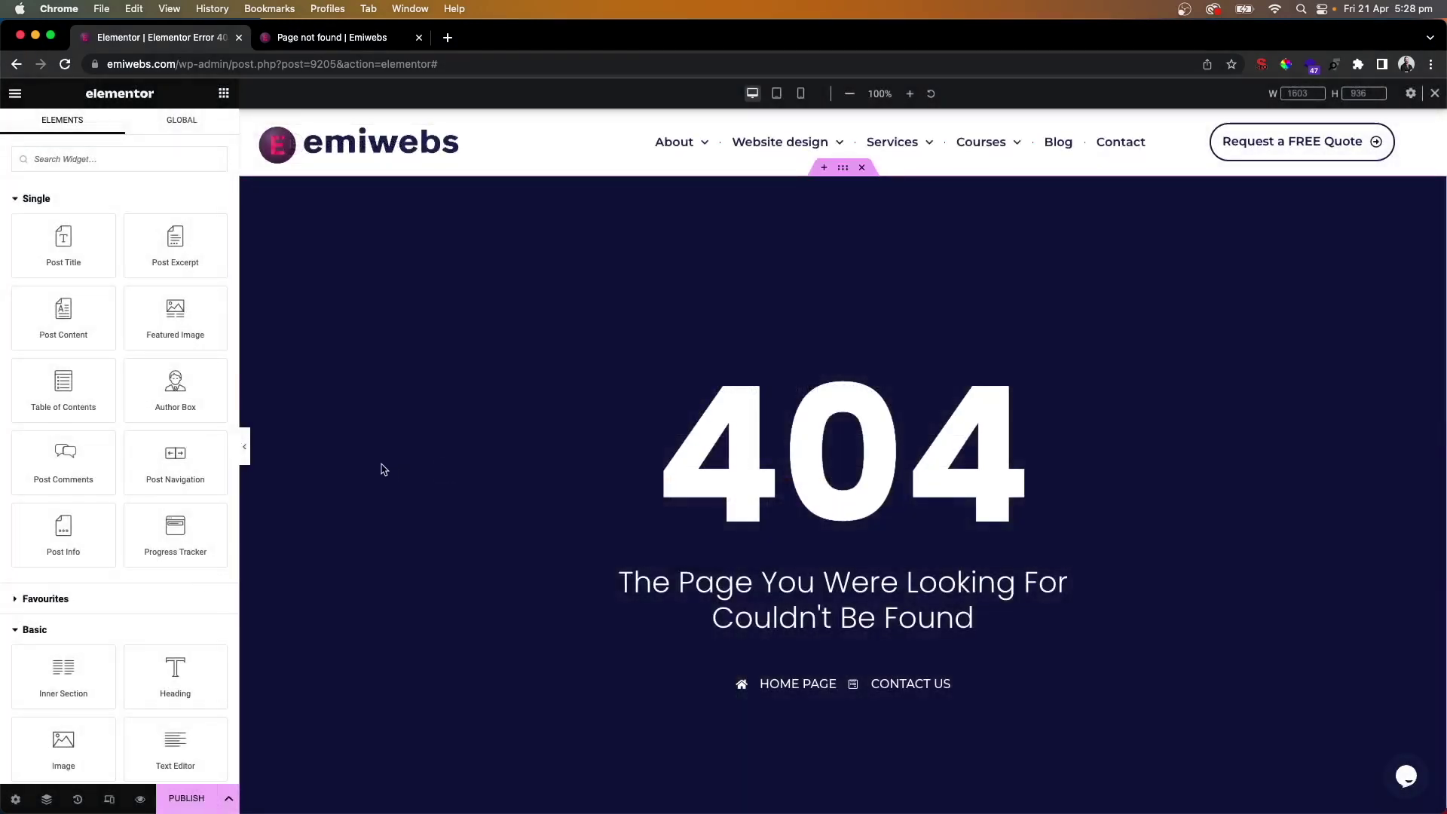
Collapse the widget panel so the finished 404 template previews full-width with the site footer
{"action": "left_click", "coordinate": [245, 448]}
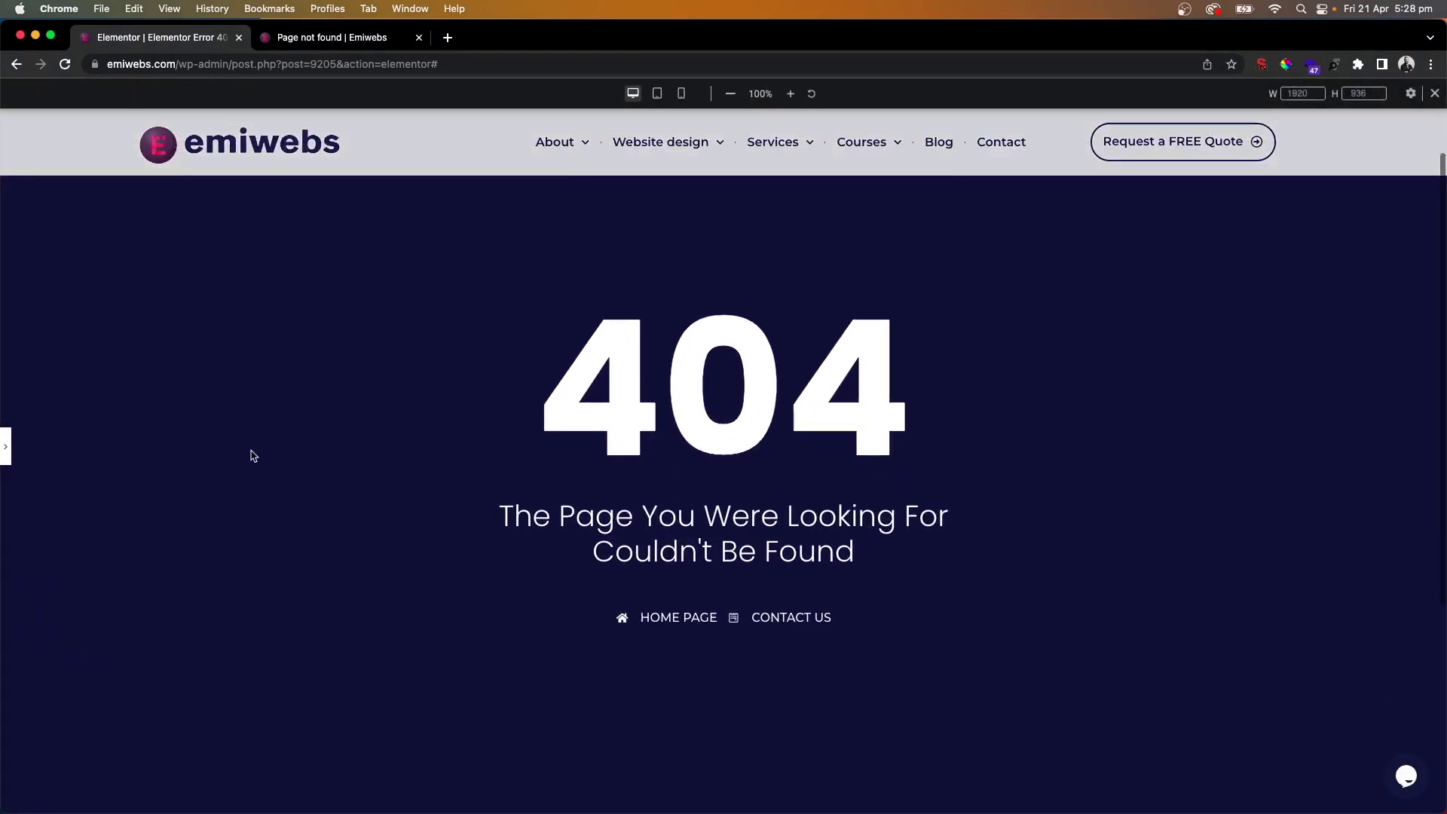
{"action": "scroll", "coordinate": [253, 456], "scroll_direction": "up", "scroll_amount": 2}
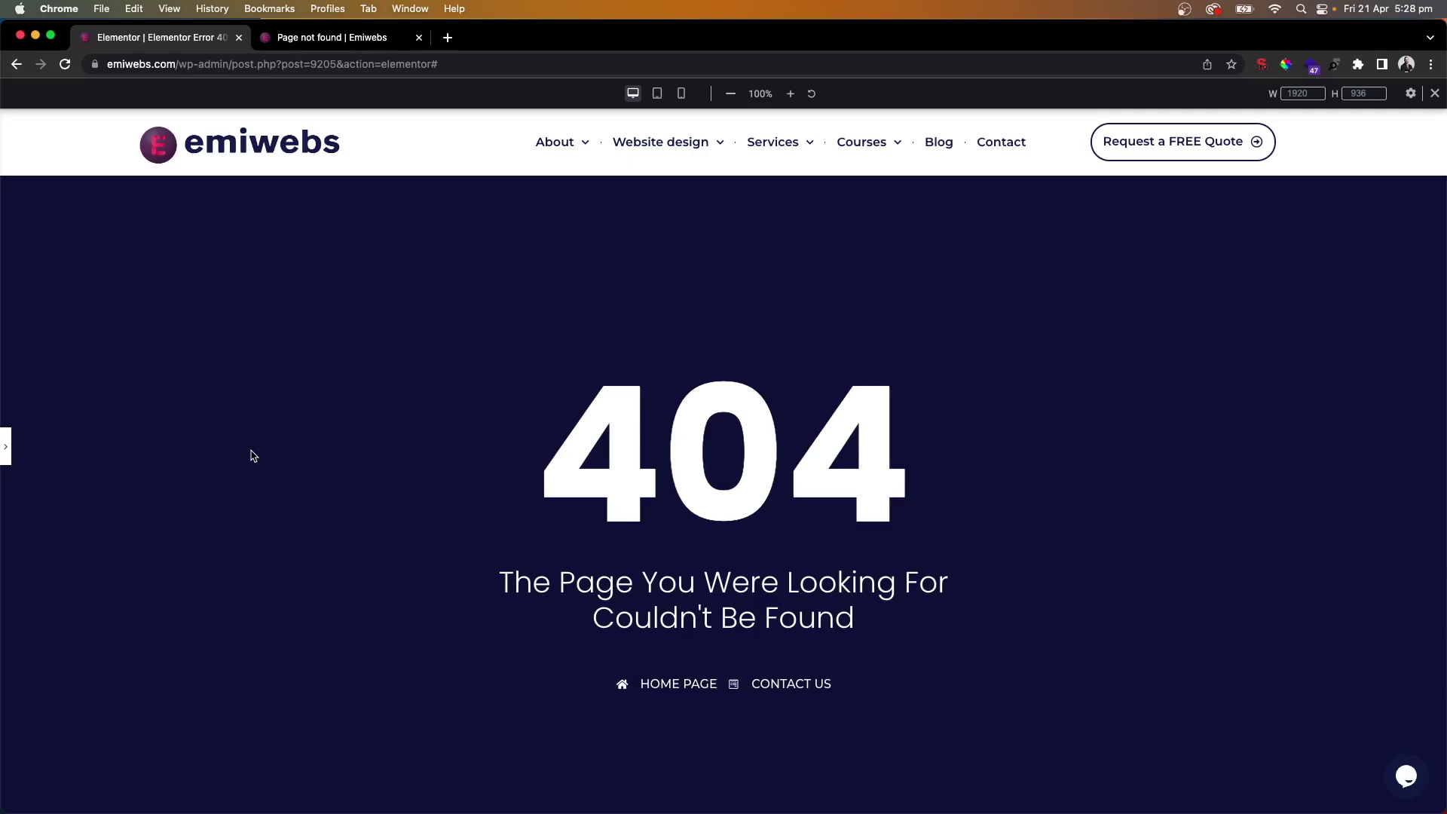
{"action": "scroll", "coordinate": [254, 456], "scroll_direction": "down", "scroll_amount": 3}
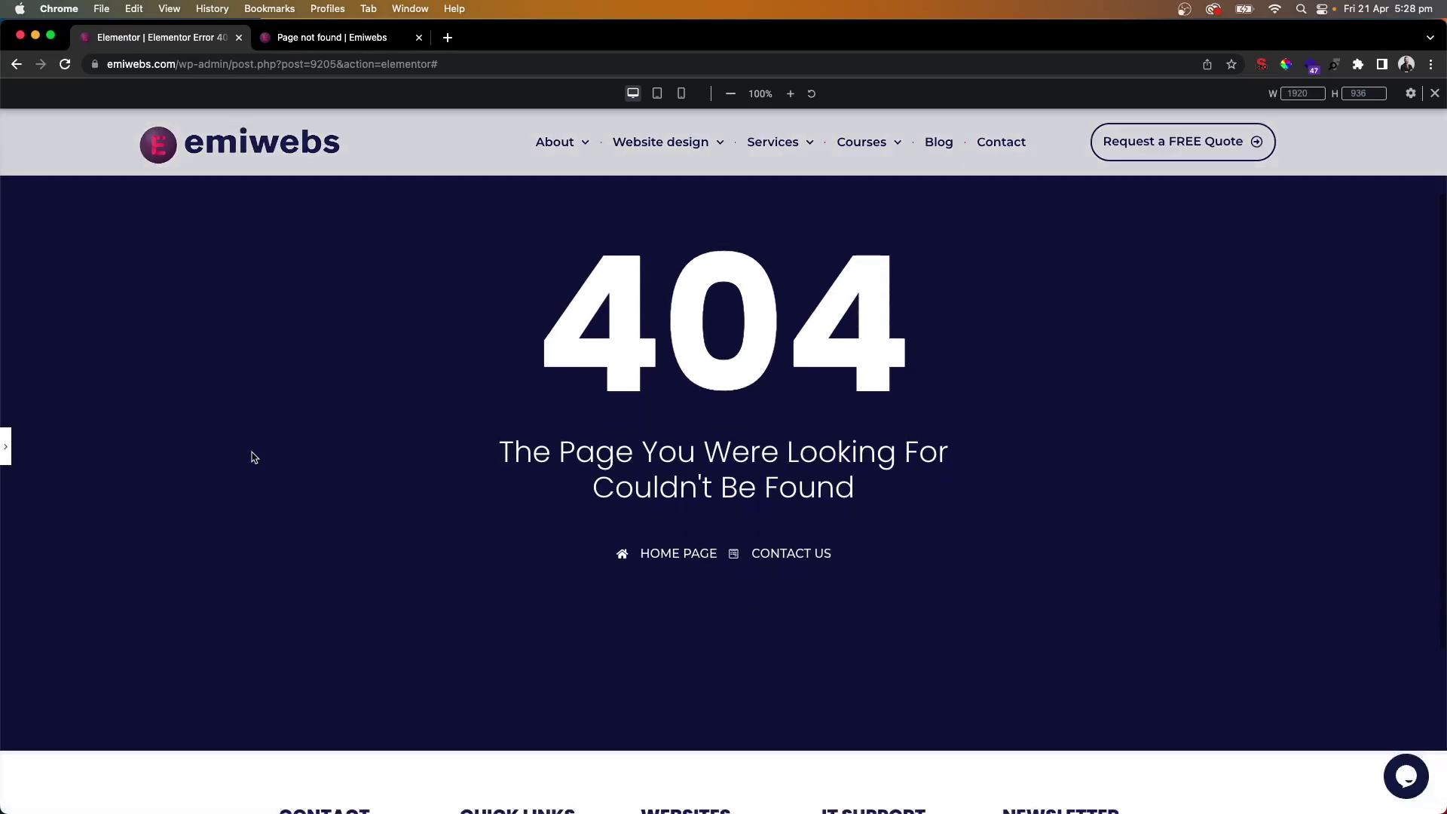